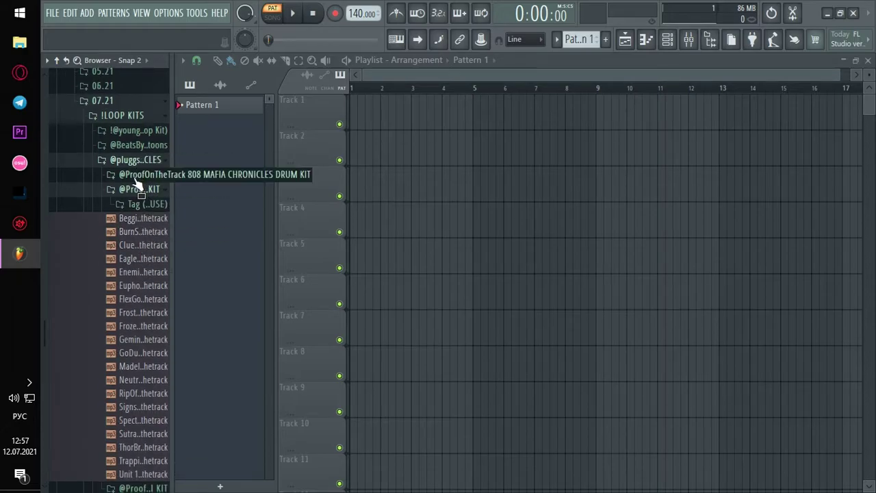
{"action": "left_click", "coordinate": [129, 285]}
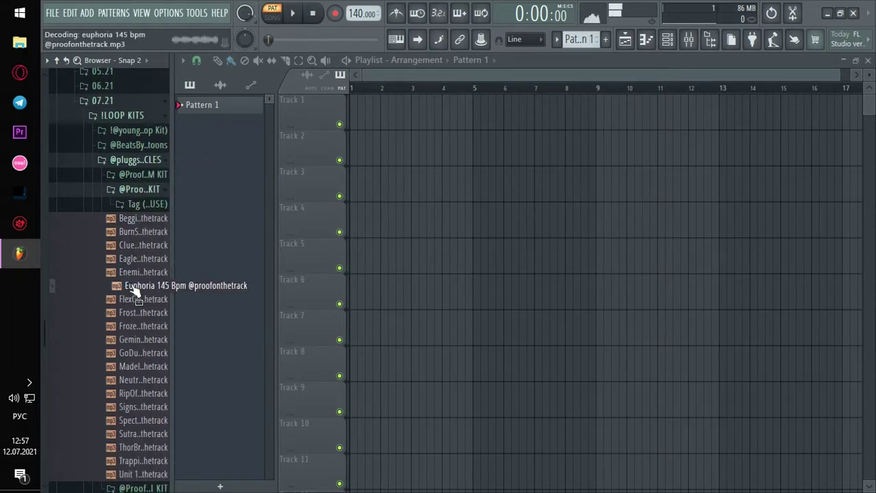
{"action": "left_click", "coordinate": [130, 303]}
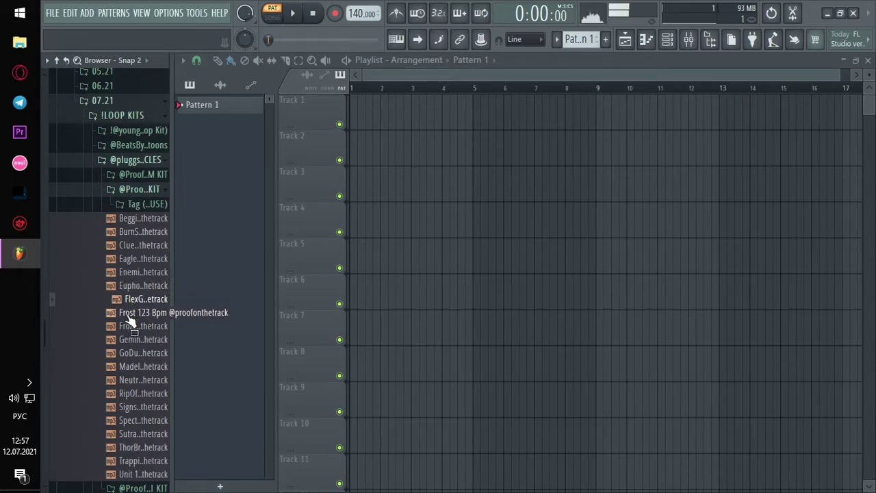
{"action": "left_click", "coordinate": [129, 317]}
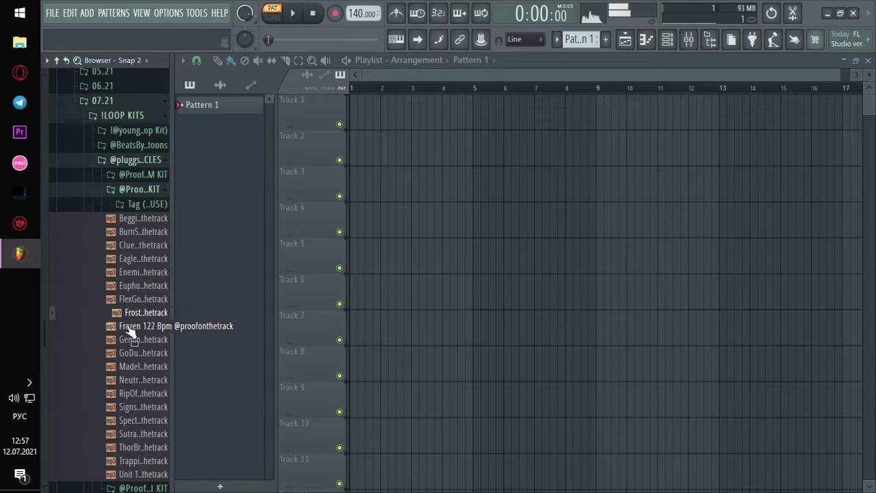
{"action": "left_click", "coordinate": [137, 219]}
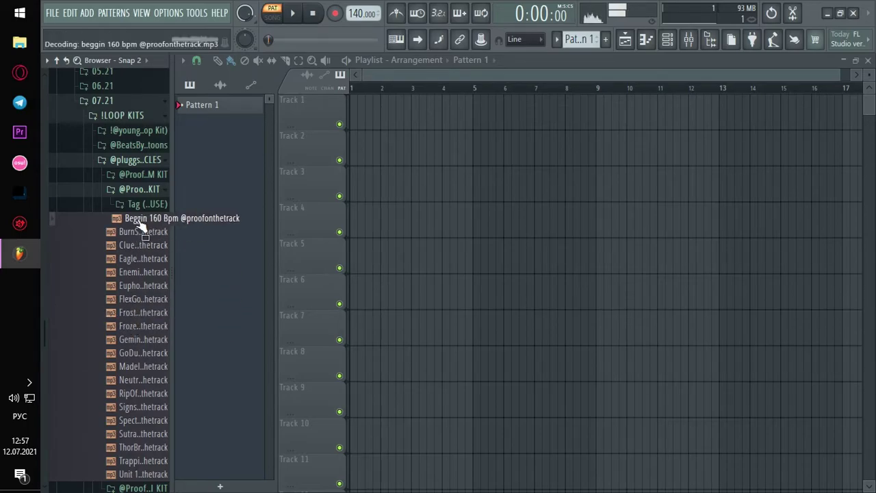
{"action": "left_click_drag", "start_coordinate": [140, 223], "coordinate": [393, 211]}
Slip the Beggin clip's audio earlier to remove the opening silence, and set the project tempo to 160 BPM
{"action": "left_click_drag", "start_coordinate": [489, 226], "coordinate": [243, 44]}
{"action": "scroll", "coordinate": [423, 89], "scroll_direction": "up", "scroll_amount": 6}
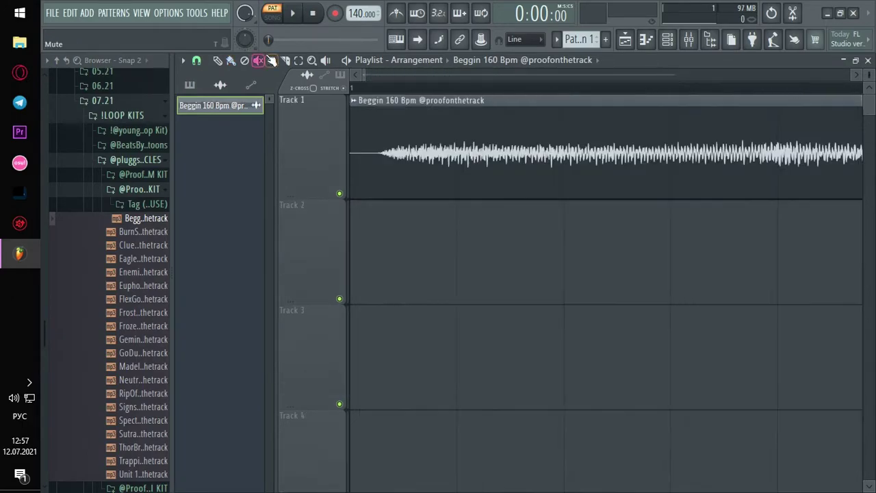
{"action": "left_click_drag", "start_coordinate": [407, 152], "coordinate": [381, 153]}
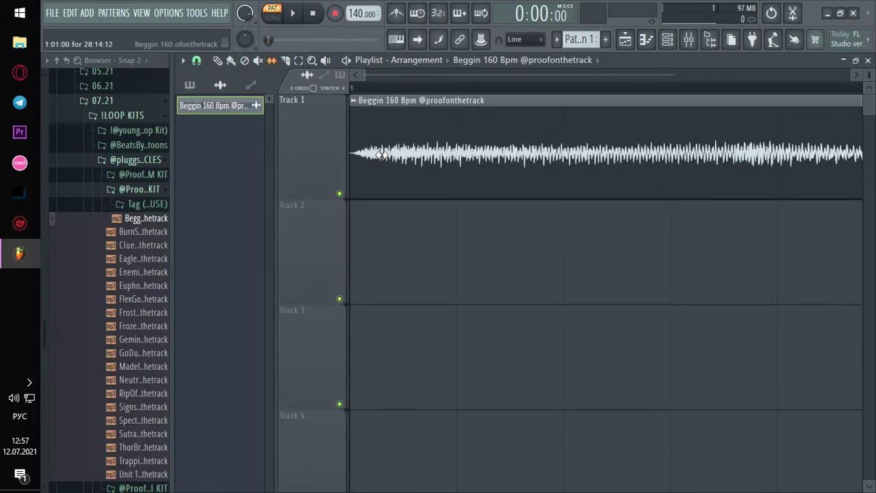
{"action": "right_click", "coordinate": [362, 14]}
{"action": "left_click", "coordinate": [467, 133]}
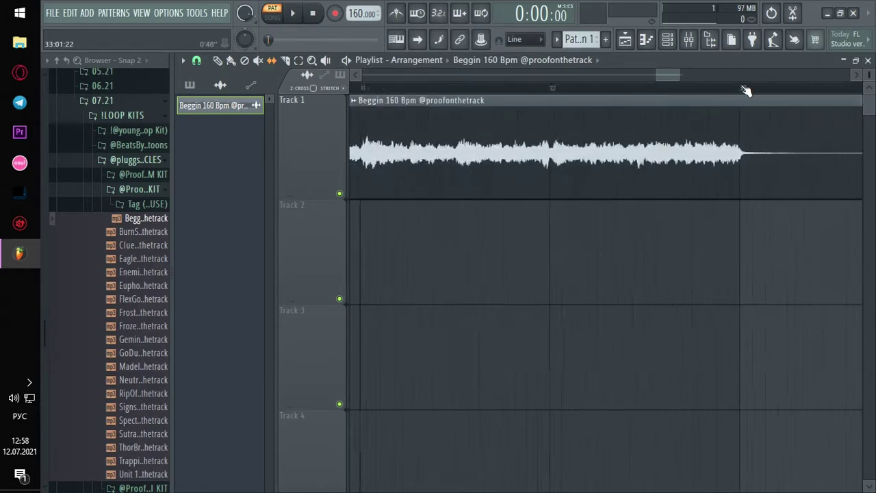
Slice the Beggin clip at bar 33 and delete the silent tail
{"action": "scroll", "coordinate": [745, 89], "scroll_direction": "up", "scroll_amount": 2}
{"action": "key", "text": "c"}
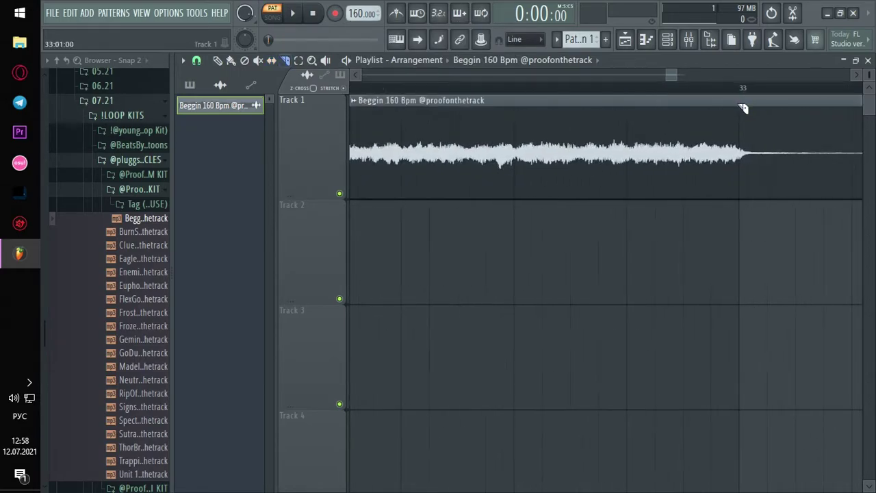
{"action": "right_click", "coordinate": [770, 189]}
{"action": "scroll", "coordinate": [719, 152], "scroll_direction": "down", "scroll_amount": 3}
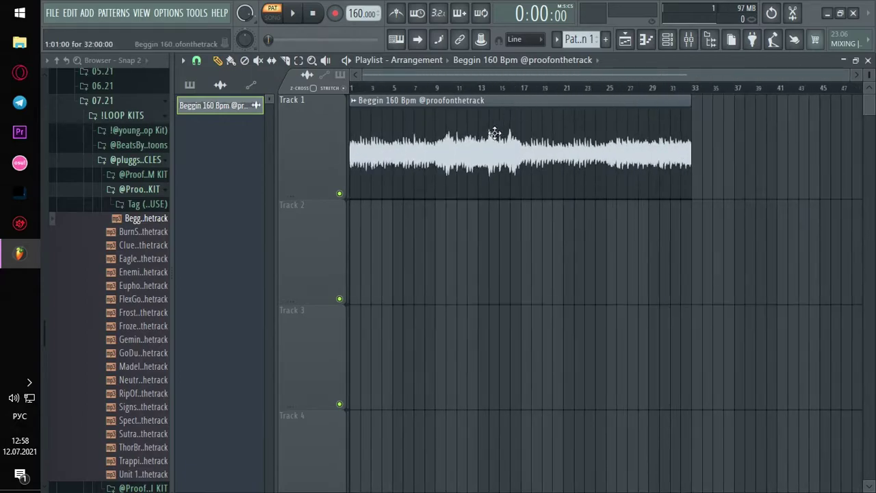
Route the Beggin clip to mixer Insert 10 and load Melodyne in its first effect slot
{"action": "double_click", "coordinate": [410, 137]}
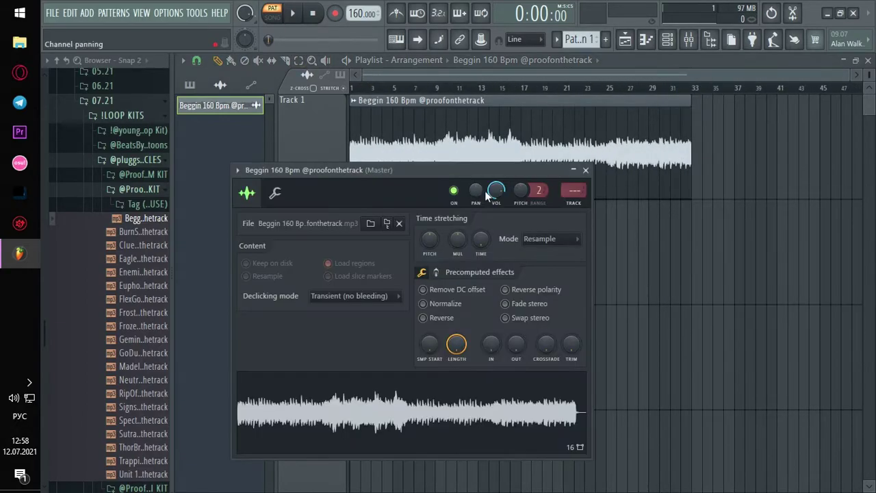
{"action": "double_click", "coordinate": [574, 190]}
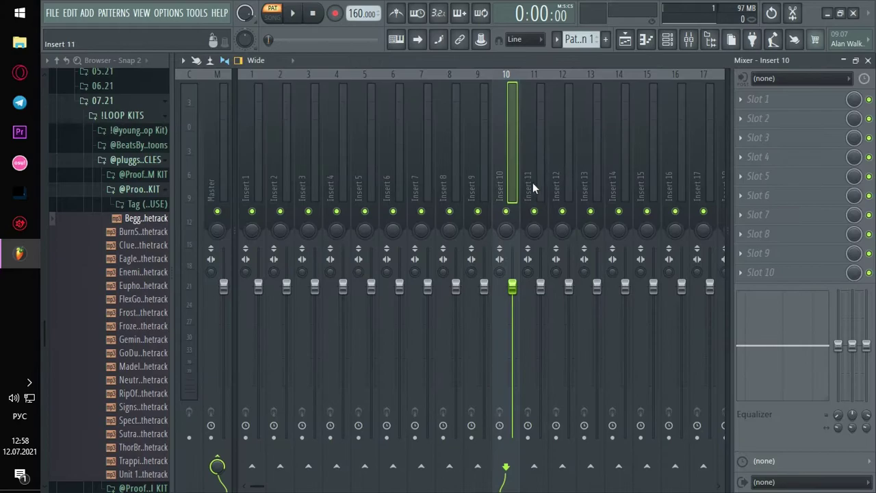
{"action": "left_click", "coordinate": [772, 107]}
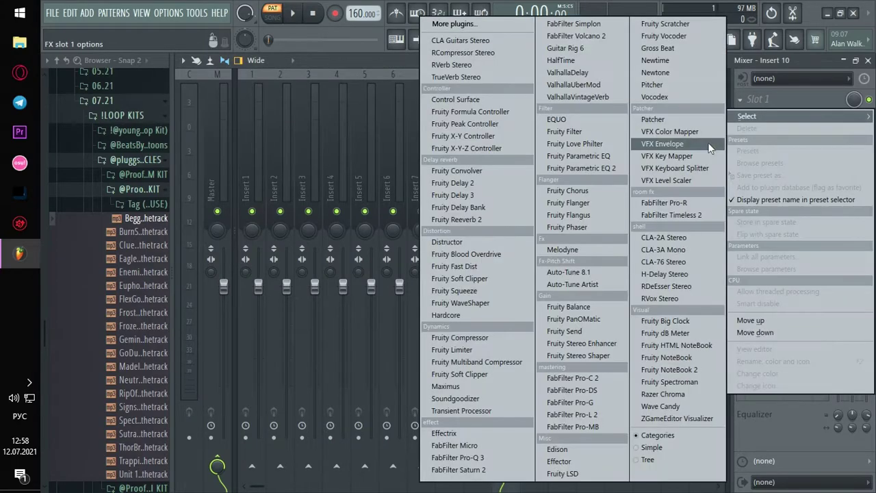
{"action": "left_click", "coordinate": [590, 250]}
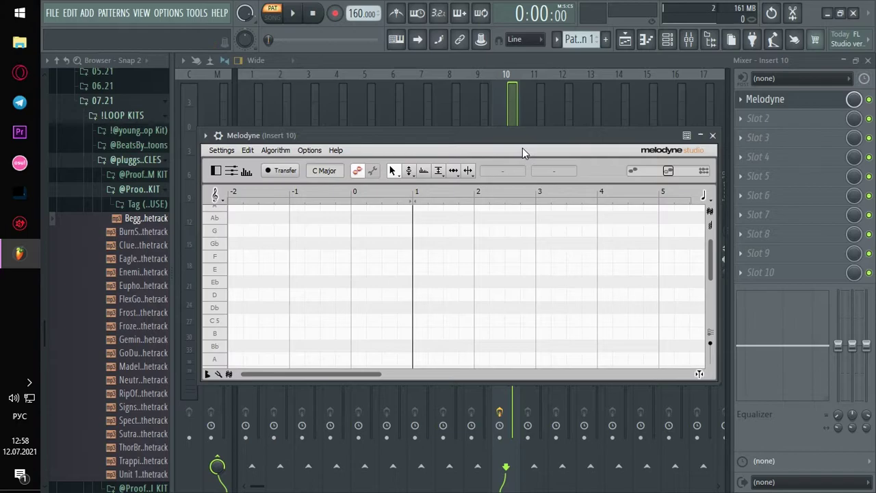
Return to the playlist with Melodyne kept open and transfer about the first eight bars of the Beggin loop into it
{"action": "left_click_drag", "start_coordinate": [523, 148], "coordinate": [527, 226]}
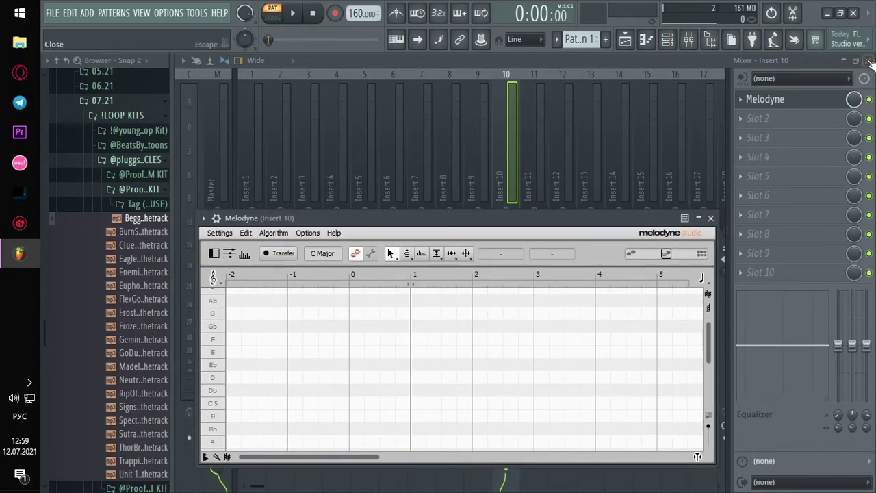
{"action": "left_click_drag", "start_coordinate": [570, 224], "coordinate": [569, 250]}
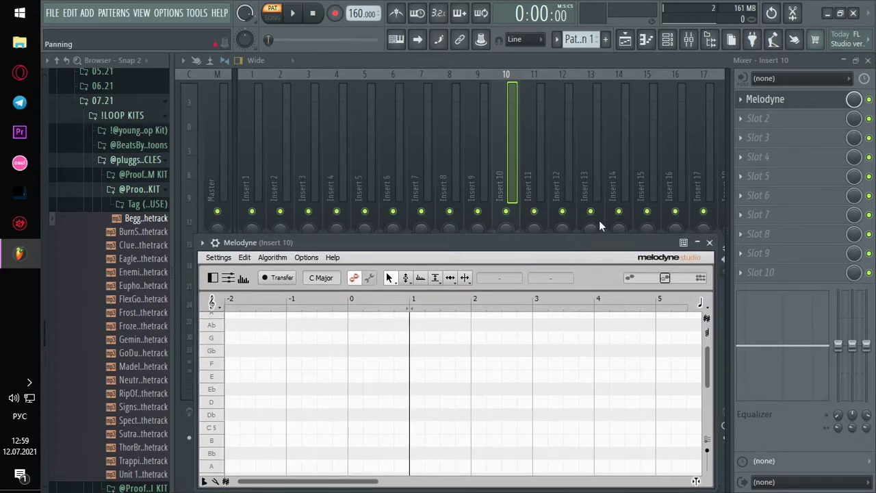
{"action": "left_click", "coordinate": [868, 60]}
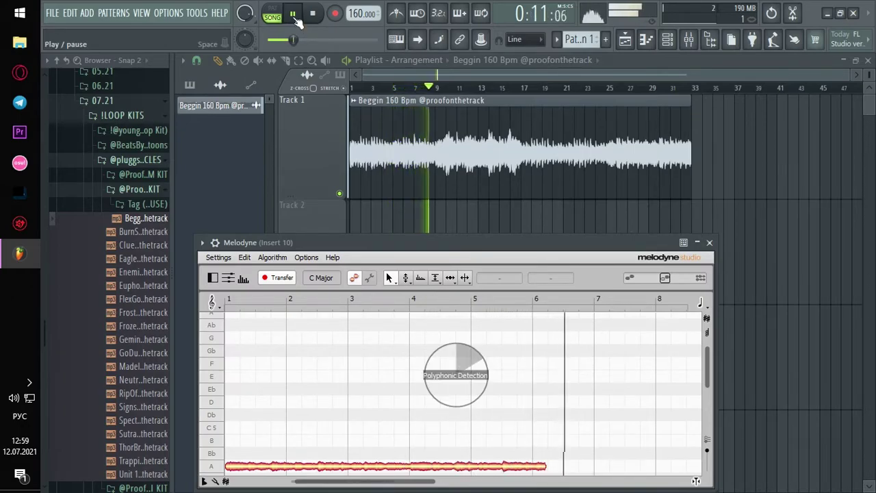
{"action": "left_click", "coordinate": [293, 15]}
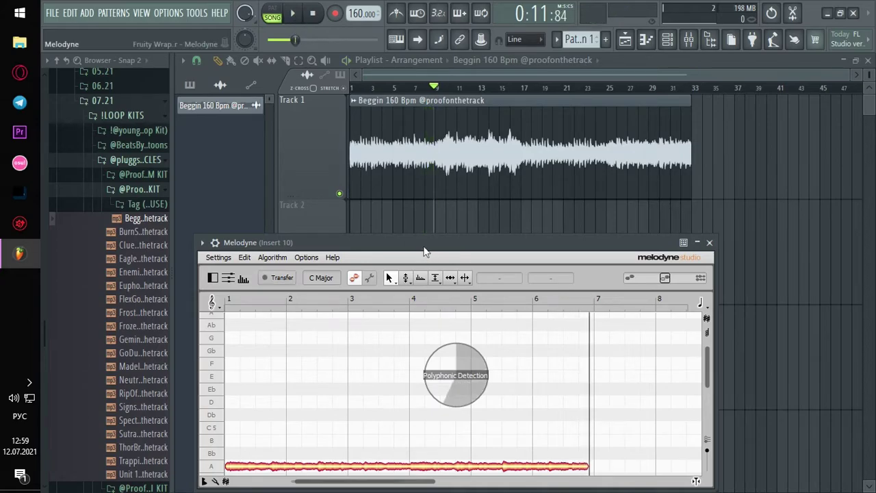
{"action": "left_click_drag", "start_coordinate": [423, 246], "coordinate": [534, 118]}
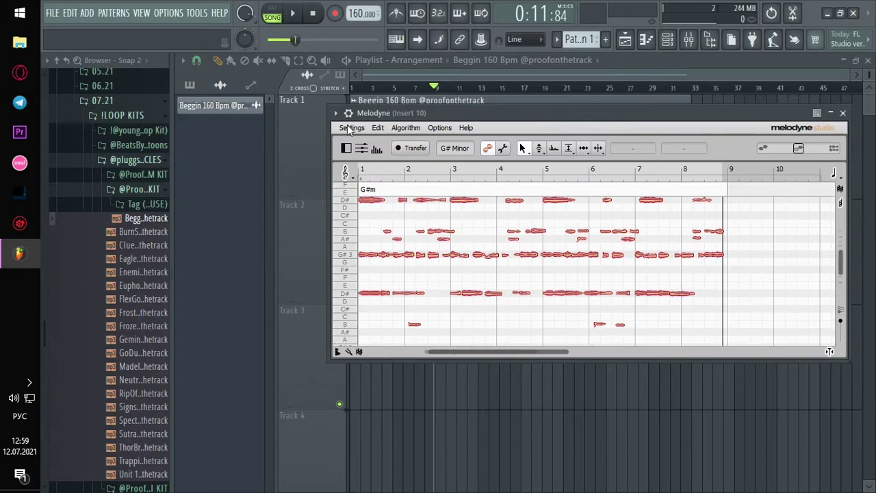
Export the detected Melodyne notes as Untitled.mid in the !DRUM KITS folder, overwriting the existing file
{"action": "left_click", "coordinate": [368, 148]}
{"action": "scroll", "coordinate": [205, 171], "scroll_direction": "down", "scroll_amount": 2}
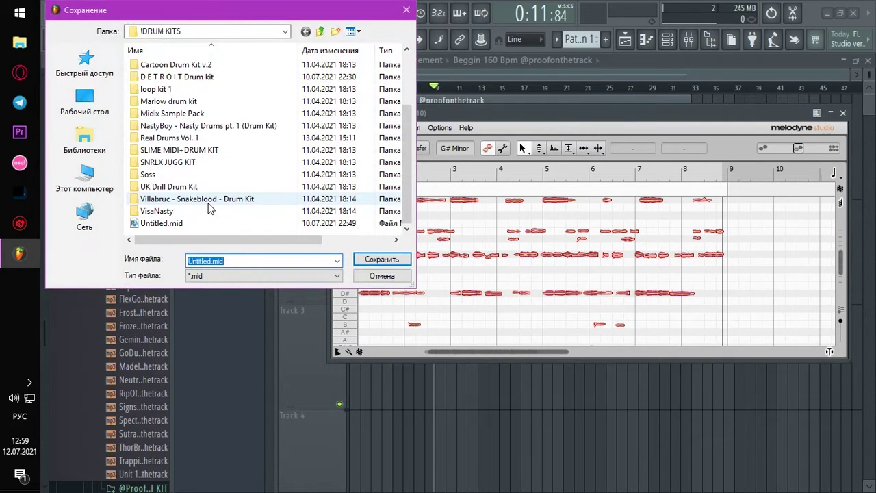
{"action": "left_click", "coordinate": [196, 226]}
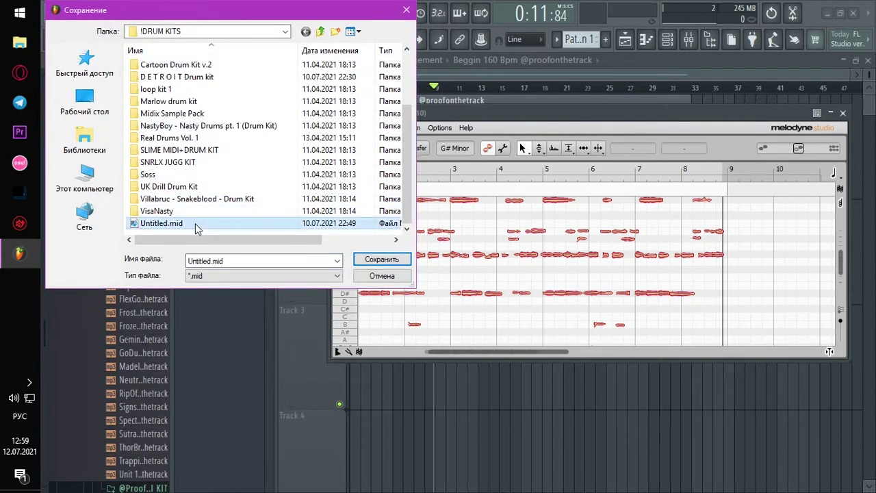
{"action": "left_click", "coordinate": [389, 264]}
{"action": "left_click", "coordinate": [494, 258]}
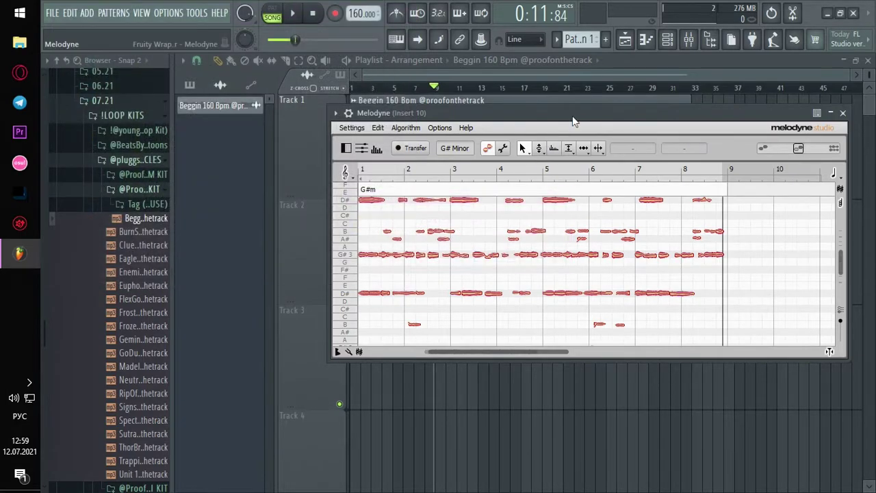
Close the Melodyne window and the mixer, and bring up the channel rack with the Sampler channel
{"action": "left_click_drag", "start_coordinate": [574, 119], "coordinate": [366, 107]}
{"action": "left_click", "coordinate": [634, 101]}
{"action": "left_click", "coordinate": [688, 39]}
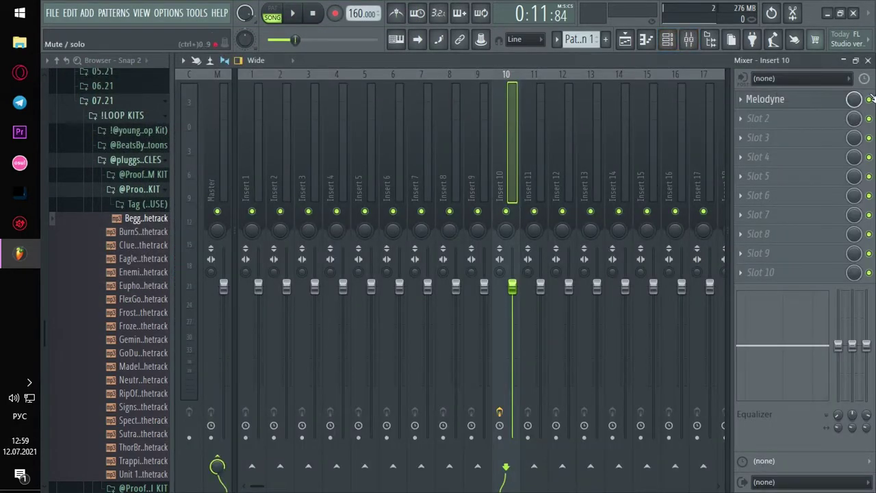
{"action": "left_click", "coordinate": [869, 61]}
{"action": "left_click", "coordinate": [675, 41]}
{"action": "left_click", "coordinate": [261, 61]}
{"action": "left_click", "coordinate": [264, 110]}
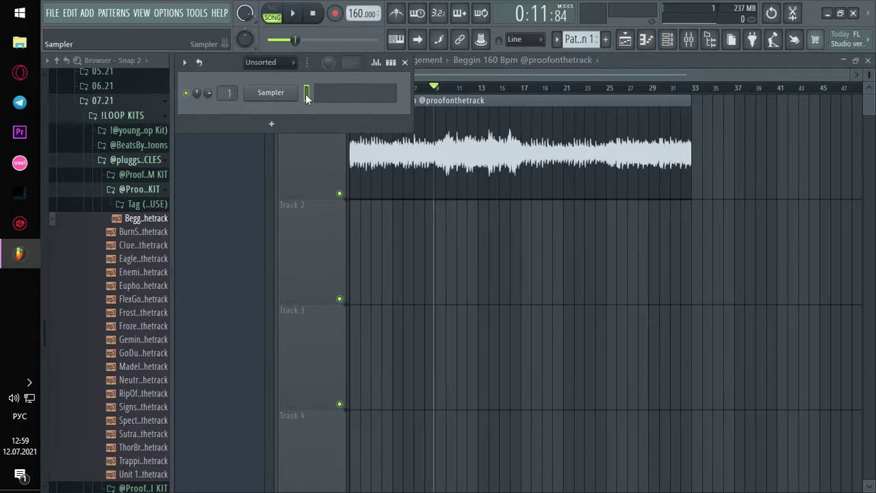
Import Untitled.mid from the !DRUM KITS folder into the Sampler channel's piano roll
{"action": "left_click", "coordinate": [356, 100]}
{"action": "scroll", "coordinate": [118, 281], "scroll_direction": "down", "scroll_amount": 8}
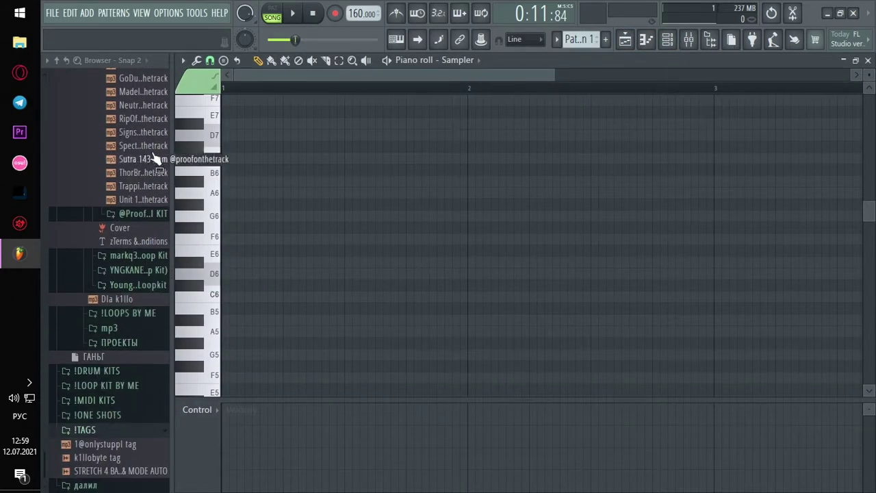
{"action": "scroll", "coordinate": [154, 160], "scroll_direction": "up", "scroll_amount": 10}
{"action": "left_click", "coordinate": [92, 346]}
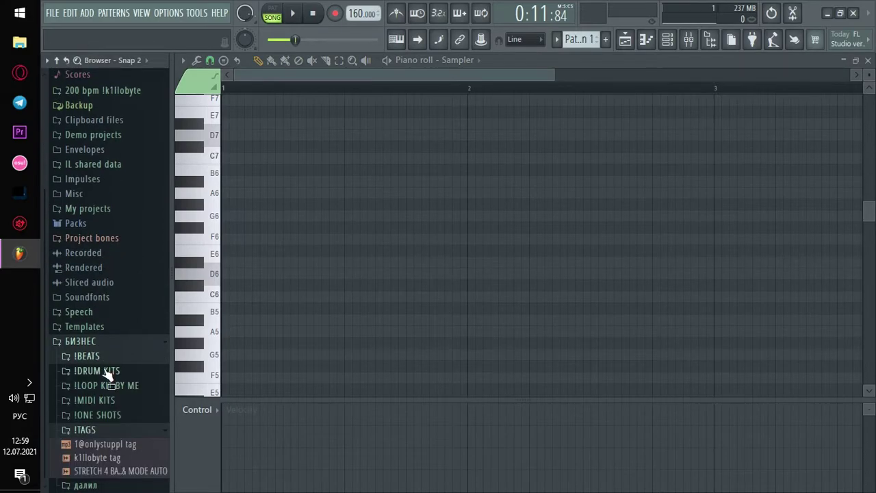
{"action": "left_click", "coordinate": [90, 430]}
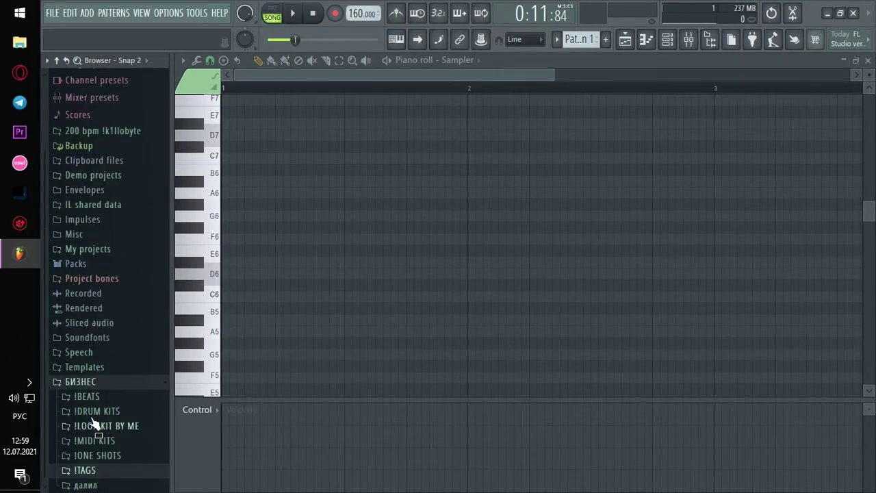
{"action": "left_click", "coordinate": [868, 60]}
{"action": "left_click", "coordinate": [342, 108]}
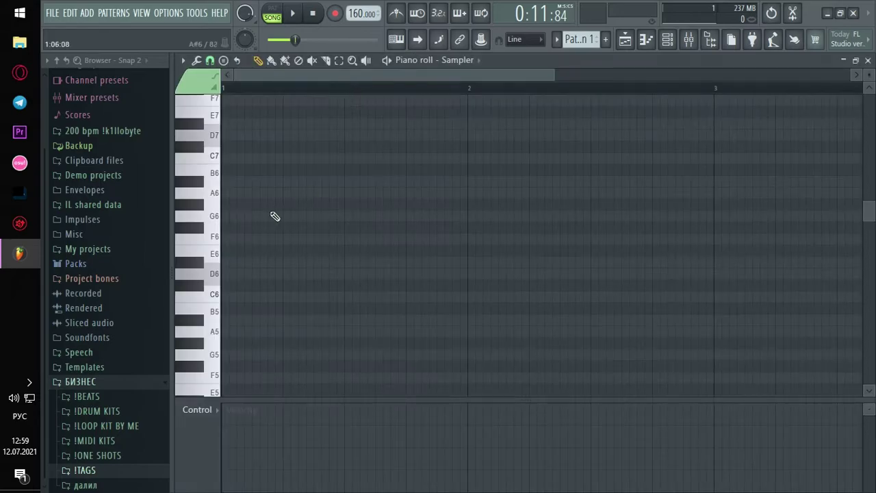
{"action": "left_click", "coordinate": [91, 414]}
{"action": "left_click_drag", "start_coordinate": [96, 411], "coordinate": [388, 245]}
{"action": "scroll", "coordinate": [383, 248], "scroll_direction": "down", "scroll_amount": 5}
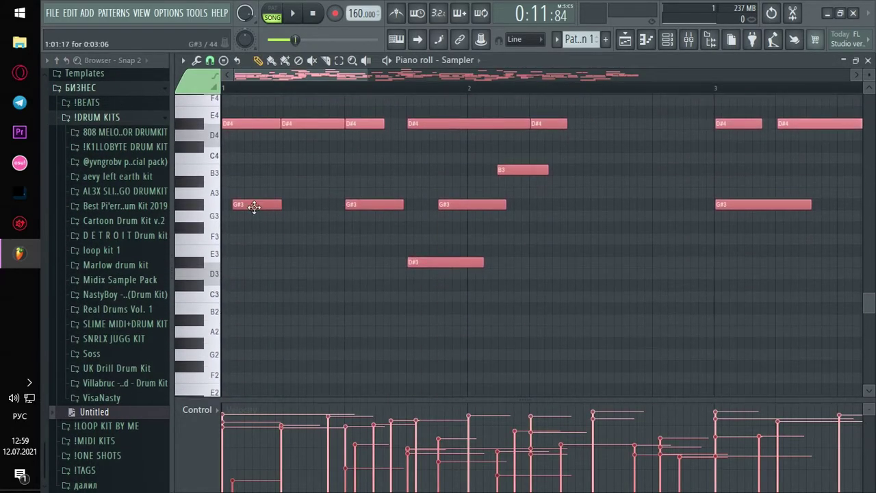
{"action": "scroll", "coordinate": [528, 185], "scroll_direction": "up", "scroll_amount": 3}
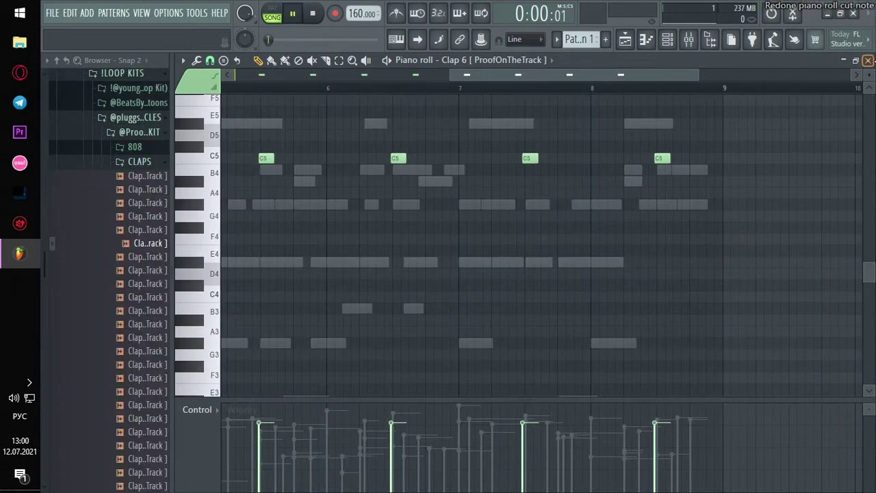
Close the piano roll and route the Clap 6 channel to mixer insert 1
{"action": "left_click", "coordinate": [868, 60]}
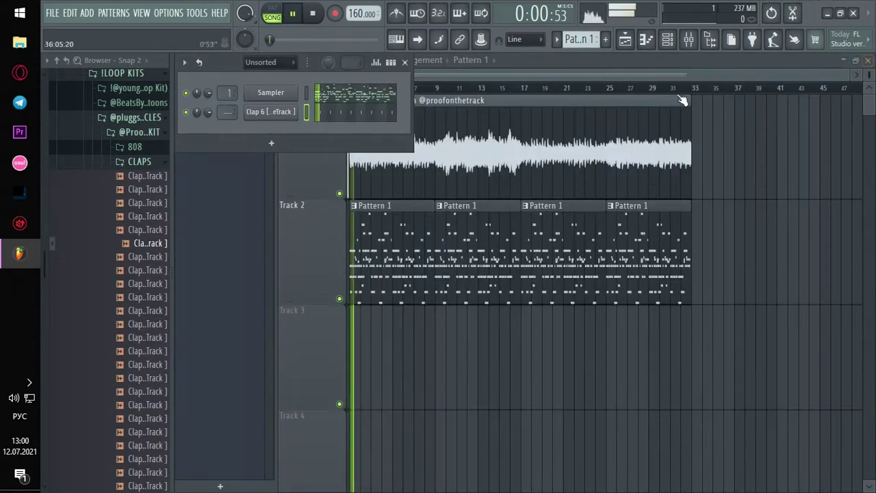
{"action": "left_click_drag", "start_coordinate": [232, 116], "coordinate": [229, 101]}
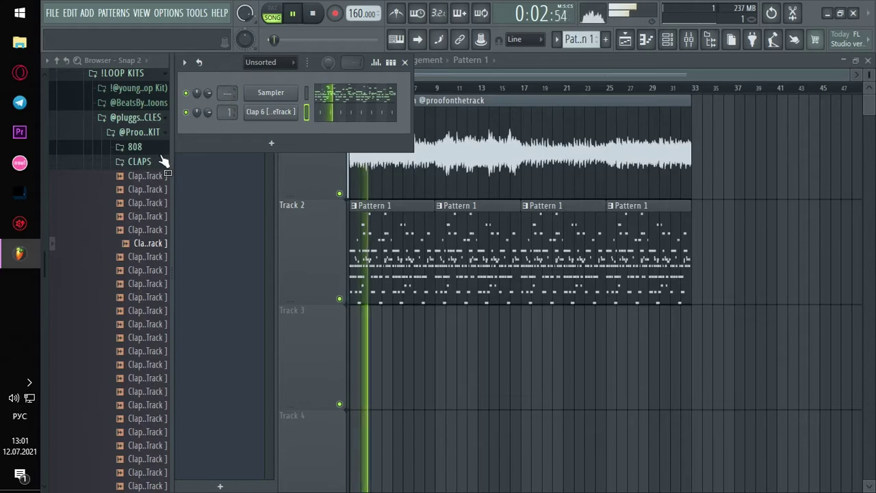
Find the Hi Hat 9 sample in the kit's HI HATS folder and add it as a new channel below Clap 6
{"action": "left_click", "coordinate": [159, 161]}
{"action": "left_click", "coordinate": [146, 177]}
{"action": "left_click", "coordinate": [134, 205]}
{"action": "left_click", "coordinate": [135, 200]}
{"action": "scroll", "coordinate": [137, 192], "scroll_direction": "up", "scroll_amount": 3}
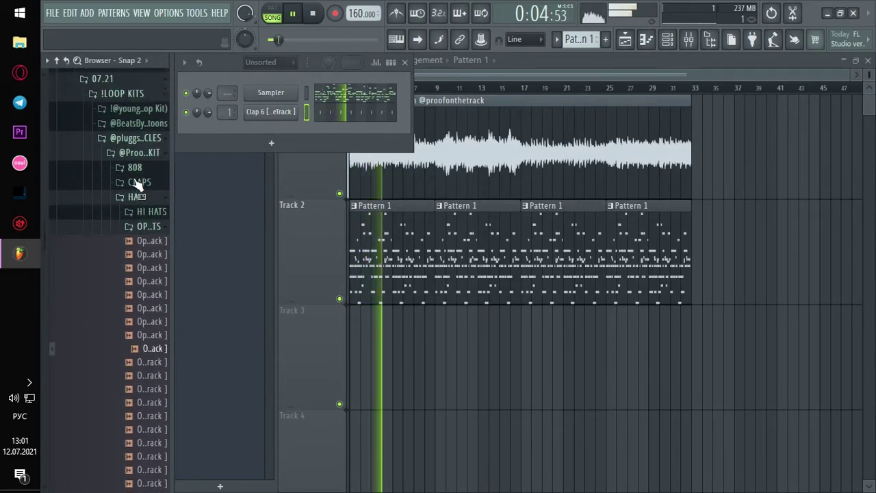
{"action": "left_click", "coordinate": [141, 224]}
{"action": "left_click", "coordinate": [139, 234]}
{"action": "left_click_drag", "start_coordinate": [139, 234], "coordinate": [292, 127]}
Fill the Hi Hat 9 channel with a hit every two steps and route it to mixer insert 2
{"action": "right_click", "coordinate": [296, 127]}
{"action": "left_click", "coordinate": [440, 170]}
{"action": "left_click_drag", "start_coordinate": [222, 135], "coordinate": [222, 122]}
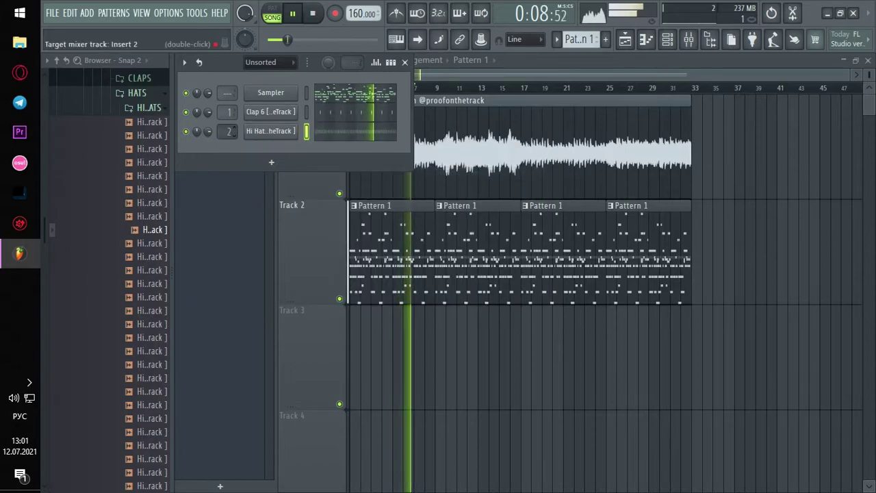
Open the Clap 6 channel's piano roll and stop playback
{"action": "left_click", "coordinate": [270, 131]}
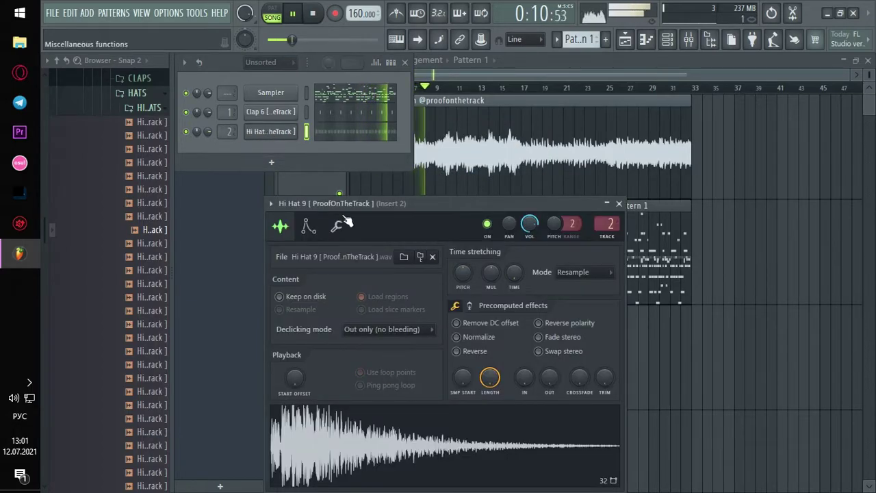
{"action": "left_click", "coordinate": [327, 117]}
{"action": "key", "text": "space"}
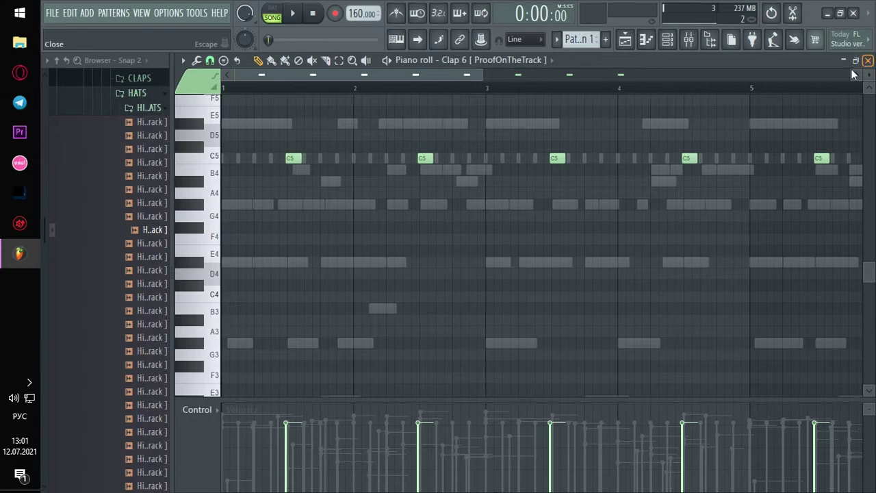
Replace all Clap 6 notes with one C5 hit halfway through bar 1, repeated in every bar up to bar 8
{"action": "key", "text": "ctrl+a"}
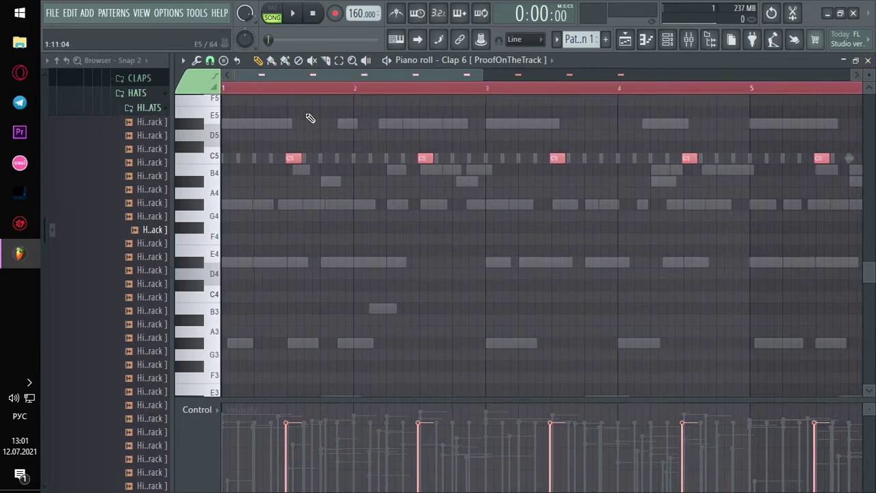
{"action": "key", "text": "Delete"}
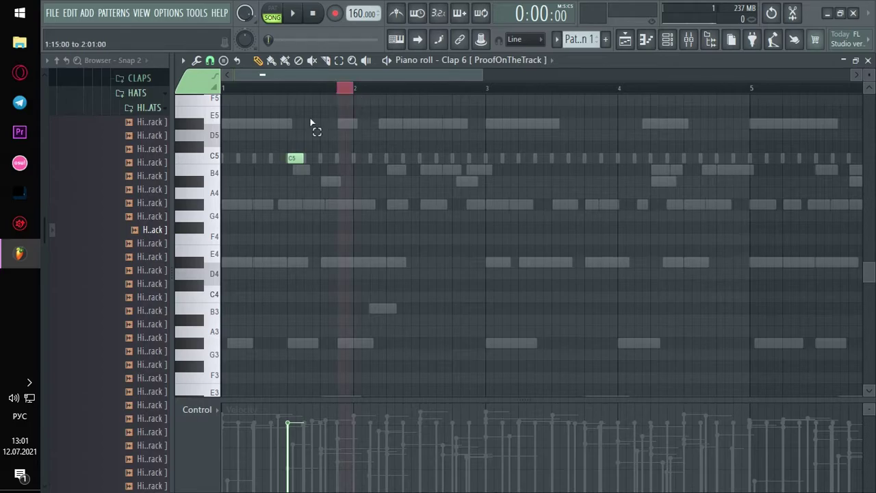
{"action": "key", "text": "ctrl+b"}
{"action": "key", "text": "ctrl+b"}
{"action": "key", "text": "ctrl+b"}
{"action": "key", "text": "ctrl+b"}
{"action": "key", "text": "ctrl+b"}
{"action": "key", "text": "ctrl+b"}
{"action": "key", "text": "ctrl+b"}
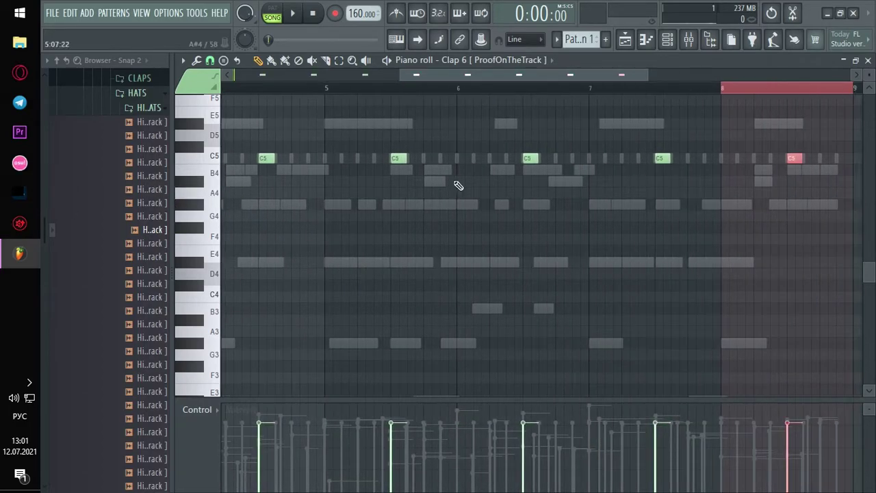
{"action": "key", "text": "ctrl+d"}
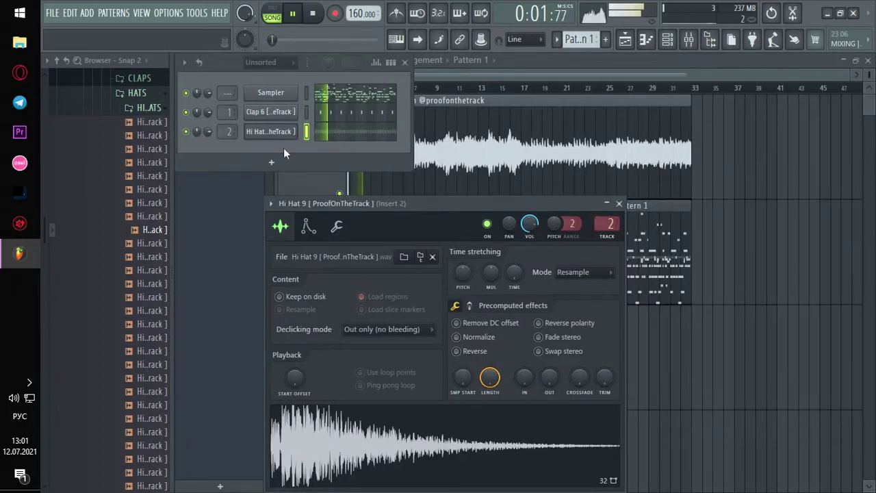
Close the Hi Hat 9 channel window, stop playback and open the kit's 808 folder
{"action": "left_click", "coordinate": [620, 205]}
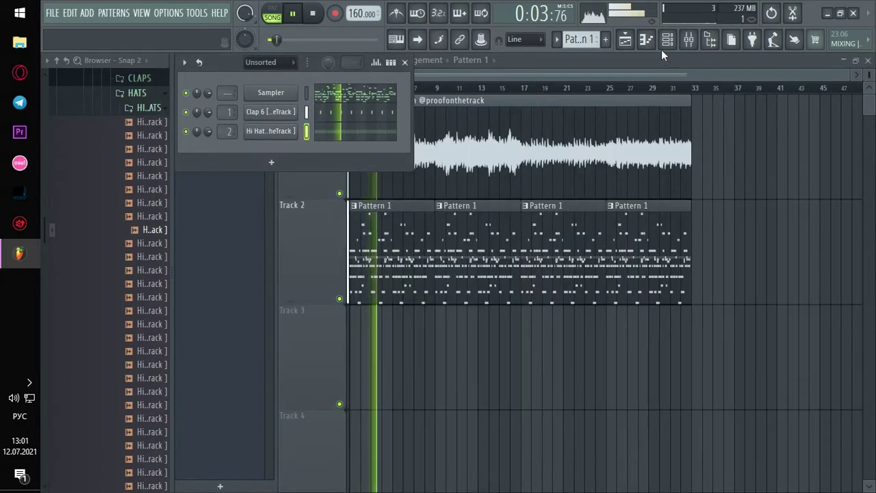
{"action": "key", "text": "space"}
{"action": "left_click", "coordinate": [145, 107]}
{"action": "scroll", "coordinate": [151, 156], "scroll_direction": "up", "scroll_amount": 4}
{"action": "left_click", "coordinate": [138, 240]}
{"action": "left_click", "coordinate": [154, 164]}
{"action": "left_click", "coordinate": [137, 146]}
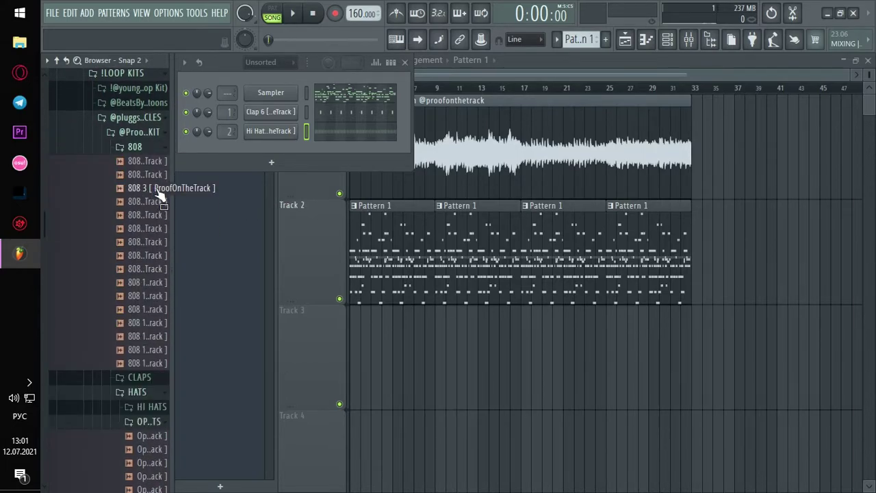
Examine the Sampler channel's melody notes by switching the piano roll from Clap 6 to Sampler, and close it
{"action": "left_click", "coordinate": [349, 112]}
{"action": "left_click", "coordinate": [551, 61]}
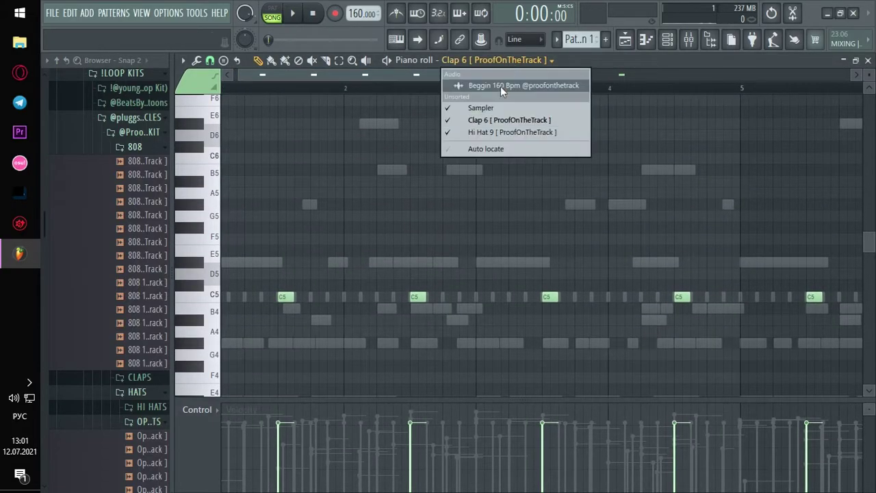
{"action": "left_click", "coordinate": [500, 86]}
{"action": "left_click", "coordinate": [573, 60]}
{"action": "left_click", "coordinate": [480, 107]}
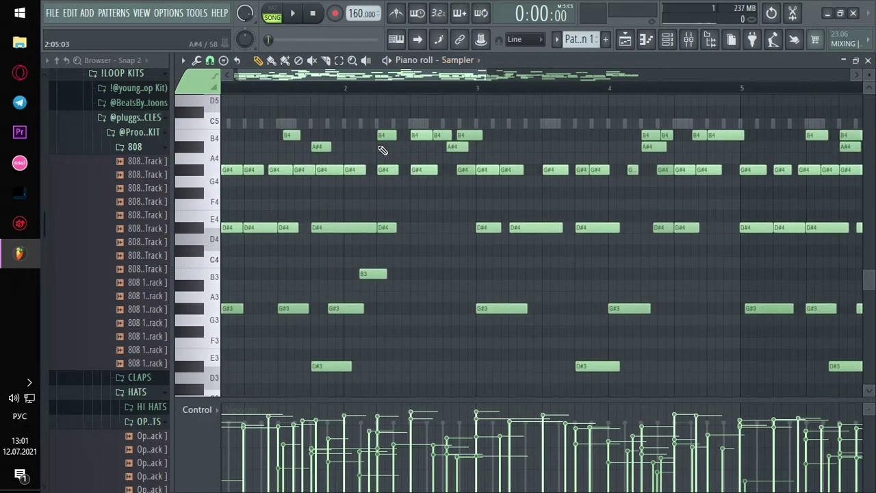
{"action": "scroll", "coordinate": [393, 145], "scroll_direction": "down", "scroll_amount": 2}
{"action": "left_click", "coordinate": [867, 61]}
Audition several 808 samples and add 808 4 as a new channel below Hi Hat 9
{"action": "left_click", "coordinate": [144, 255]}
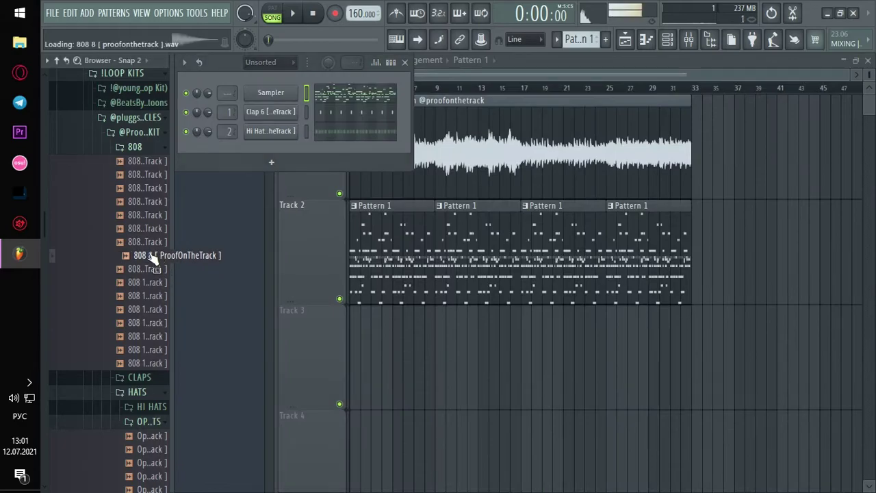
{"action": "left_click", "coordinate": [147, 243]}
{"action": "left_click", "coordinate": [148, 228]}
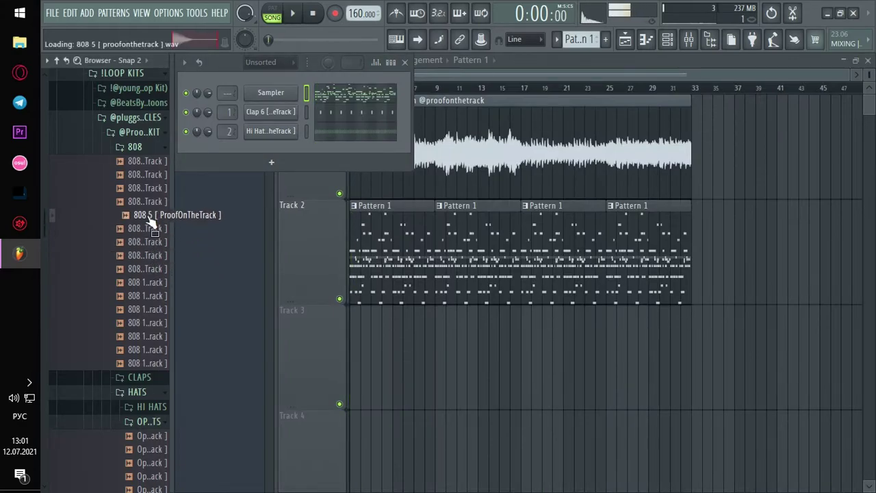
{"action": "left_click", "coordinate": [150, 203]}
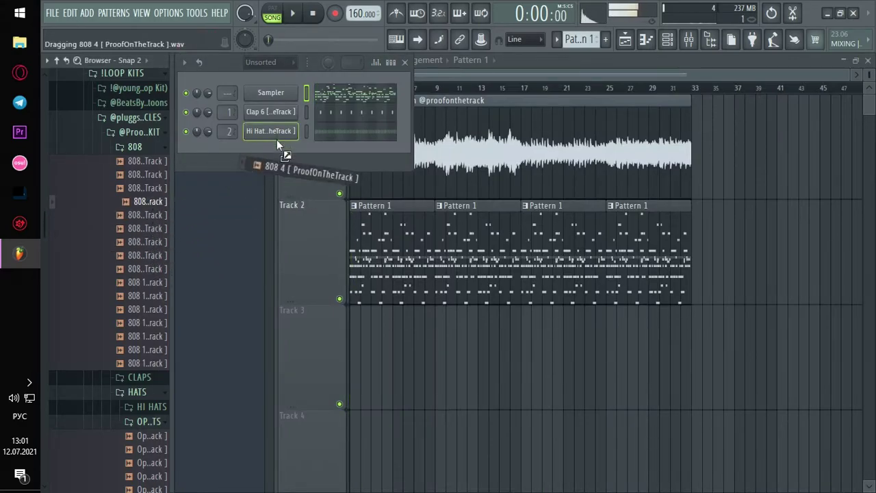
{"action": "left_click_drag", "start_coordinate": [267, 154], "coordinate": [269, 156]}
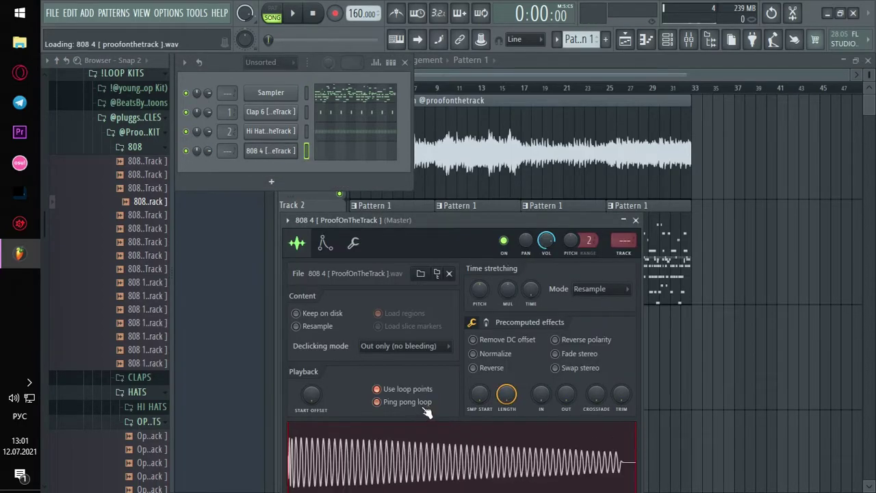
Turn off looping for the 808 4 sample and raise its fade-out amount
{"action": "left_click_drag", "start_coordinate": [569, 414], "coordinate": [569, 395]}
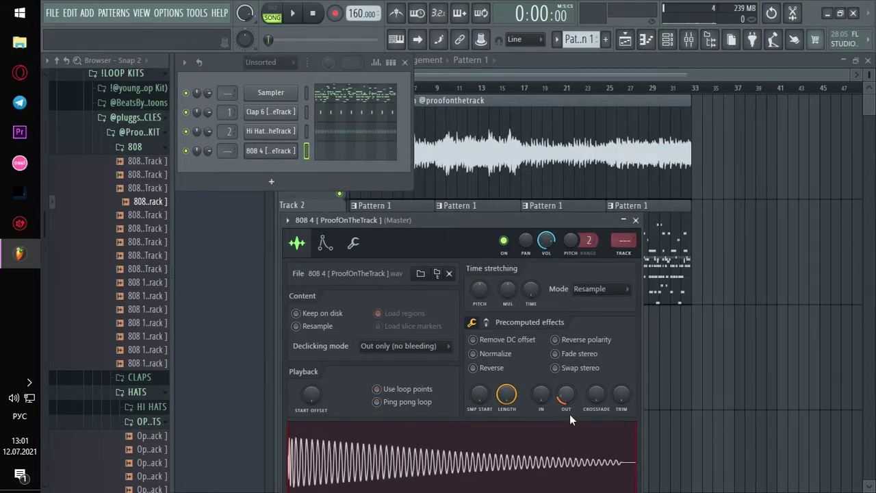
{"action": "left_click", "coordinate": [484, 322]}
{"action": "left_click_drag", "start_coordinate": [482, 347], "coordinate": [483, 332]}
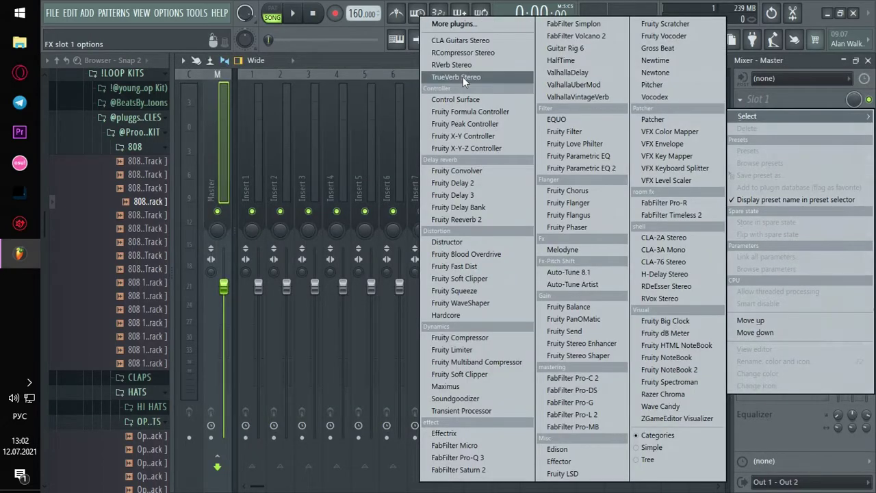
Load Fruity Soft Clipper into the first effect slot of the Master mixer track and close the mixer
{"action": "left_click", "coordinate": [463, 77]}
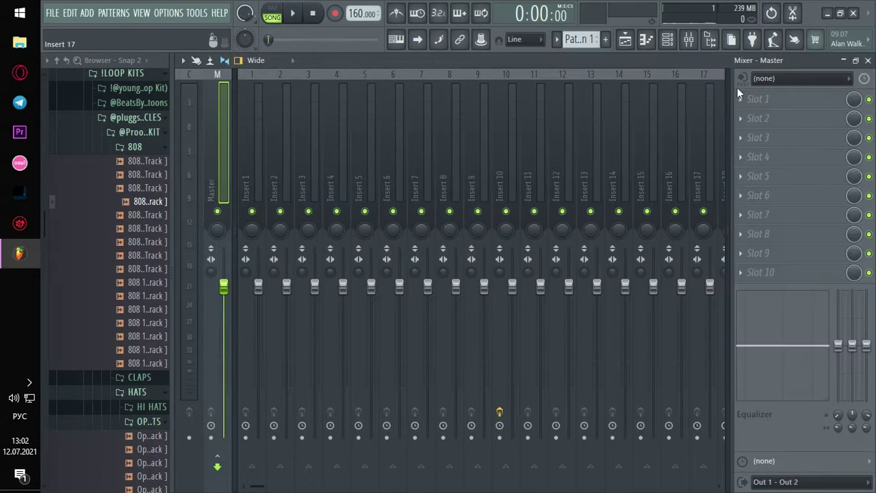
{"action": "left_click", "coordinate": [796, 108]}
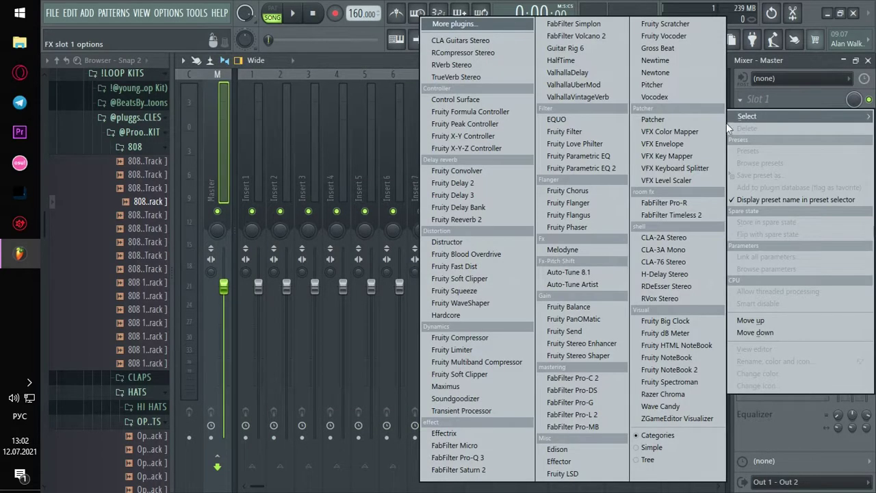
{"action": "left_click", "coordinate": [482, 280]}
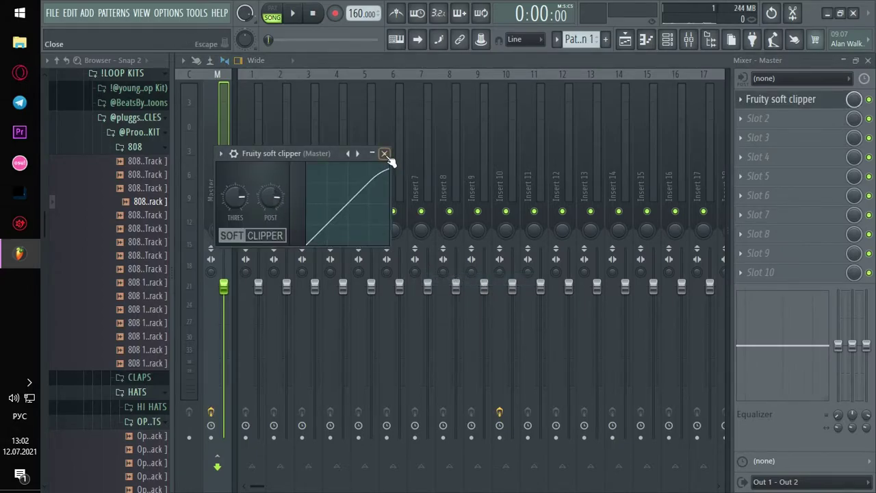
{"action": "left_click_drag", "start_coordinate": [330, 152], "coordinate": [474, 126]}
{"action": "left_click", "coordinate": [526, 129]}
{"action": "left_click", "coordinate": [868, 60]}
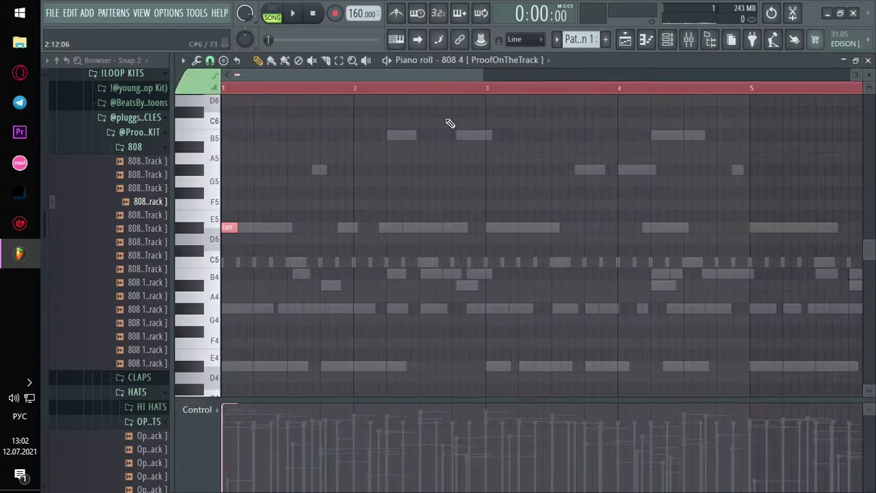
Add a D#5 note on the fourth beat of bar 1 in the 808 4 piano roll
{"action": "key", "text": "space"}
{"action": "key", "text": "space"}
{"action": "scroll", "coordinate": [289, 197], "scroll_direction": "down", "scroll_amount": 2}
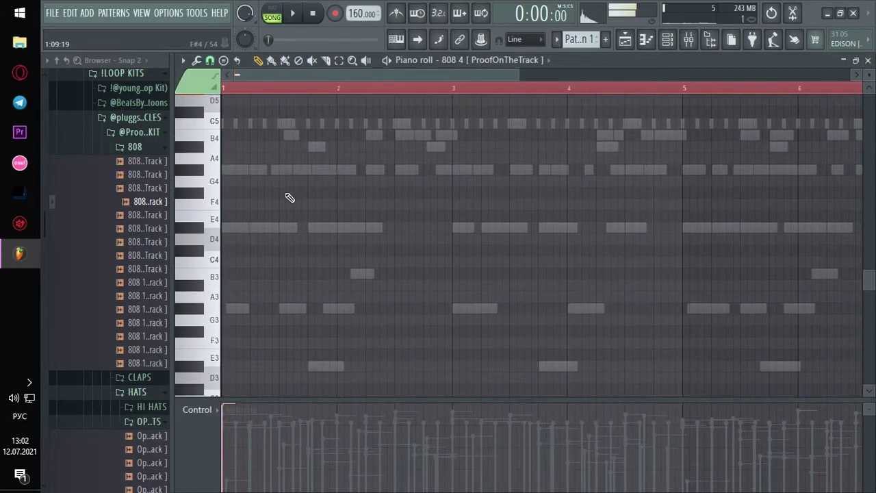
{"action": "scroll", "coordinate": [289, 205], "scroll_direction": "down", "scroll_amount": 2}
{"action": "scroll", "coordinate": [293, 209], "scroll_direction": "up", "scroll_amount": 3}
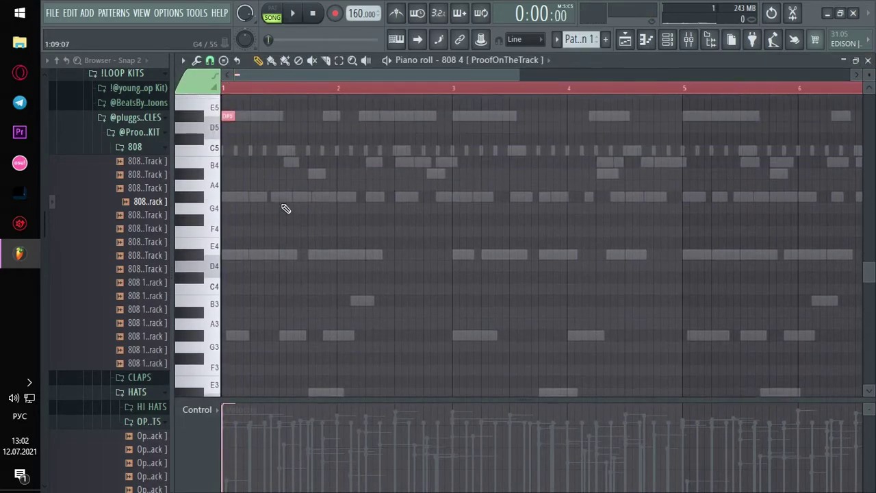
{"action": "scroll", "coordinate": [285, 209], "scroll_direction": "down", "scroll_amount": 2}
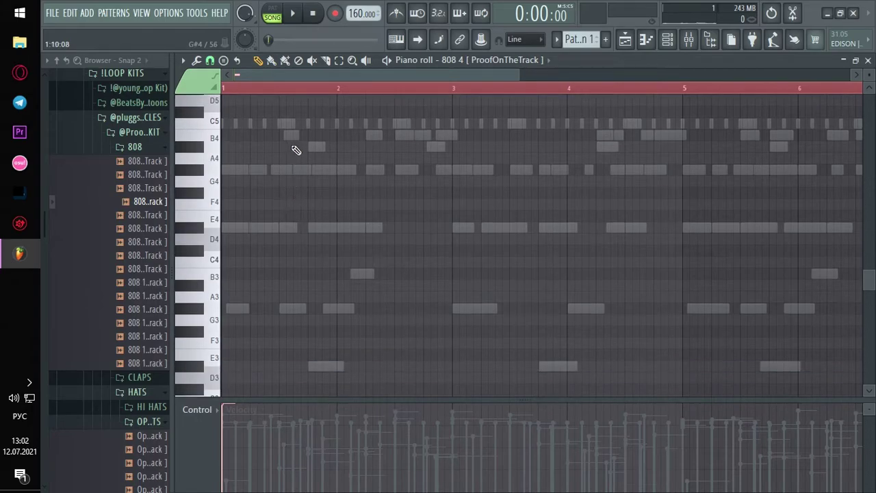
{"action": "scroll", "coordinate": [287, 172], "scroll_direction": "down", "scroll_amount": 3}
{"action": "left_click", "coordinate": [314, 342]}
{"action": "left_click_drag", "start_coordinate": [314, 342], "coordinate": [316, 323]}
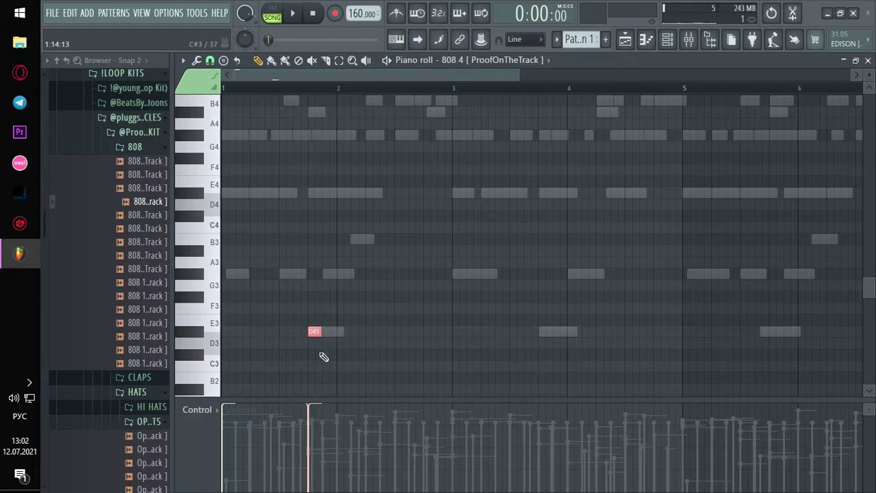
{"action": "scroll", "coordinate": [324, 356], "scroll_direction": "up", "scroll_amount": 4}
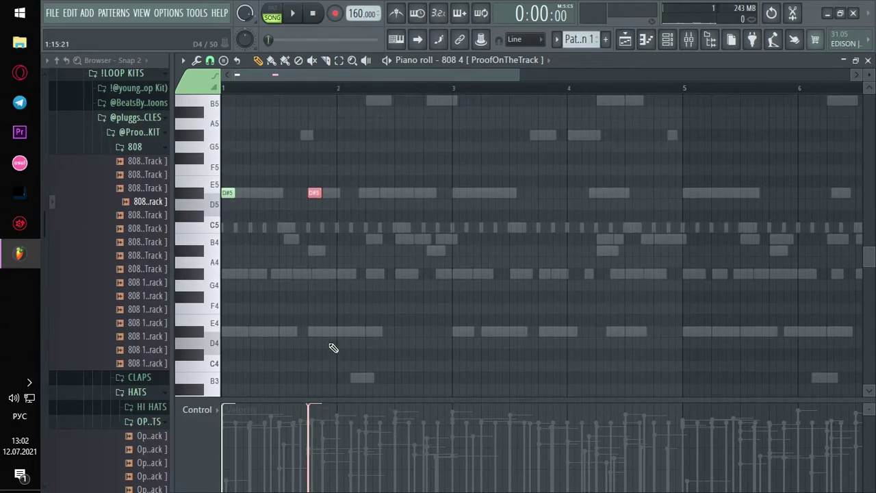
Place a B4 note on the second beat of bar 2 in the 808 line and play it back
{"action": "key", "text": "space"}
{"action": "scroll", "coordinate": [381, 329], "scroll_direction": "up", "scroll_amount": 3}
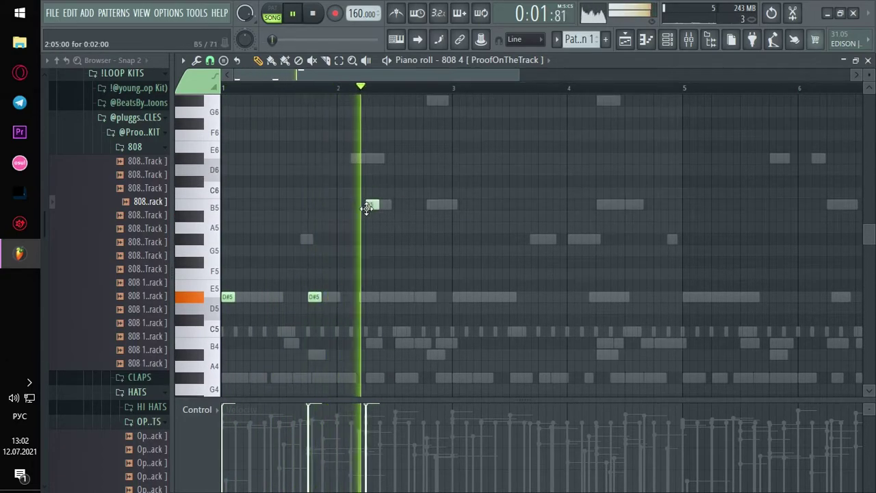
{"action": "key", "text": "space"}
{"action": "scroll", "coordinate": [376, 233], "scroll_direction": "down", "scroll_amount": 5}
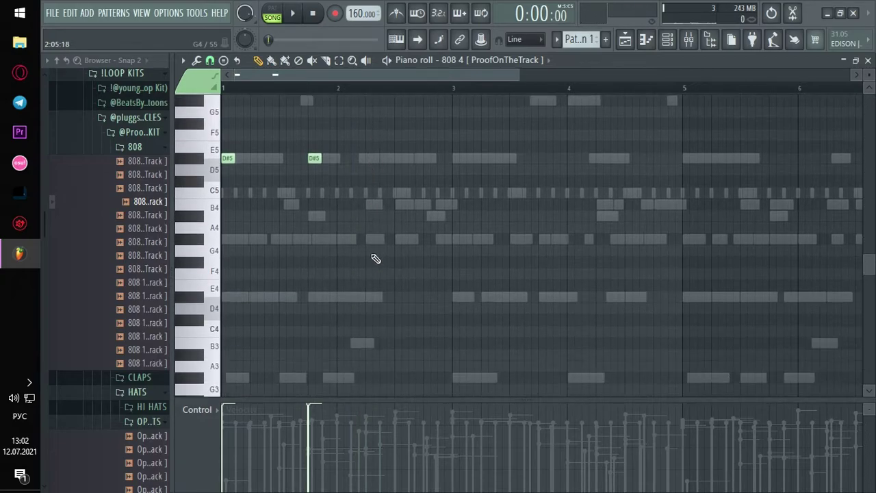
{"action": "left_click", "coordinate": [372, 311]}
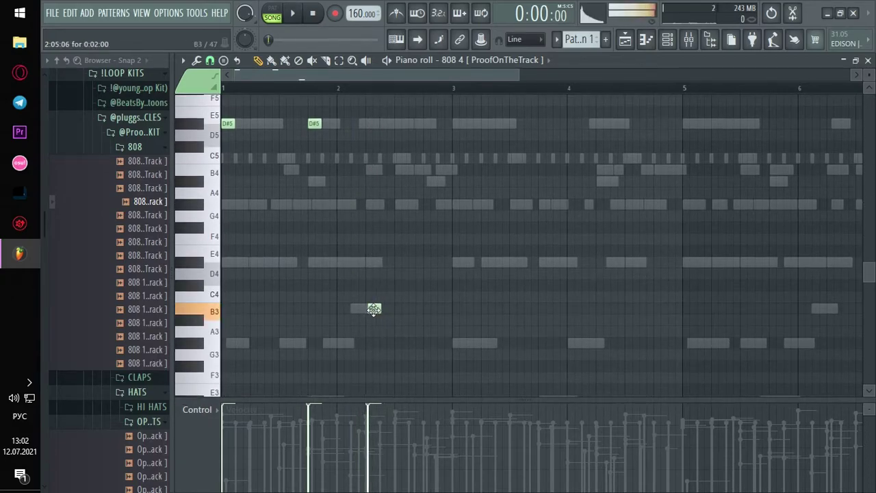
{"action": "left_click_drag", "start_coordinate": [374, 309], "coordinate": [372, 309]}
{"action": "key", "text": "space"}
{"action": "left_click", "coordinate": [372, 310], "text": "ctrl"}
{"action": "key", "text": "ctrl+Up"}
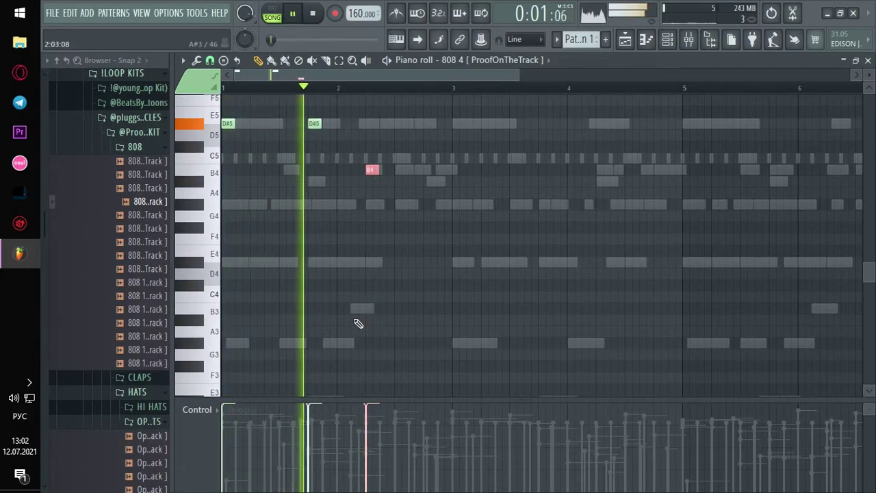
{"action": "left_click", "coordinate": [392, 321]}
{"action": "scroll", "coordinate": [392, 322], "scroll_direction": "up", "scroll_amount": 3}
{"action": "scroll", "coordinate": [393, 363], "scroll_direction": "down", "scroll_amount": 2}
{"action": "right_click", "coordinate": [394, 344]}
Restart playback and add a B5 note in the second half of bar 2, an octave above the previous bass note
{"action": "key", "text": "space"}
{"action": "key", "text": "space"}
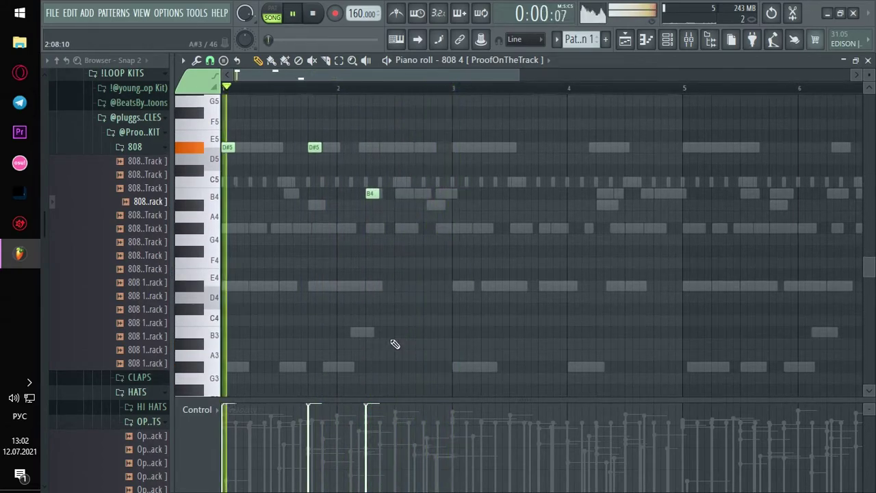
{"action": "left_click", "coordinate": [412, 194]}
{"action": "key", "text": "ctrl+Up"}
{"action": "scroll", "coordinate": [394, 212], "scroll_direction": "up", "scroll_amount": 3}
{"action": "key", "text": "ctrl+d"}
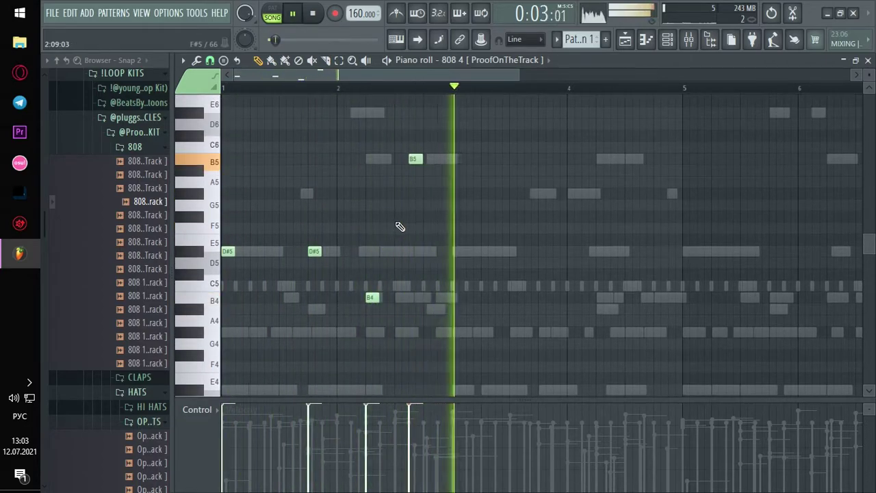
Add a D#5 note at the start of bar 3 and a G#5 note on that bar's fourth beat
{"action": "scroll", "coordinate": [459, 226], "scroll_direction": "down", "scroll_amount": 2}
{"action": "left_click", "coordinate": [458, 218]}
{"action": "left_click", "coordinate": [542, 160]}
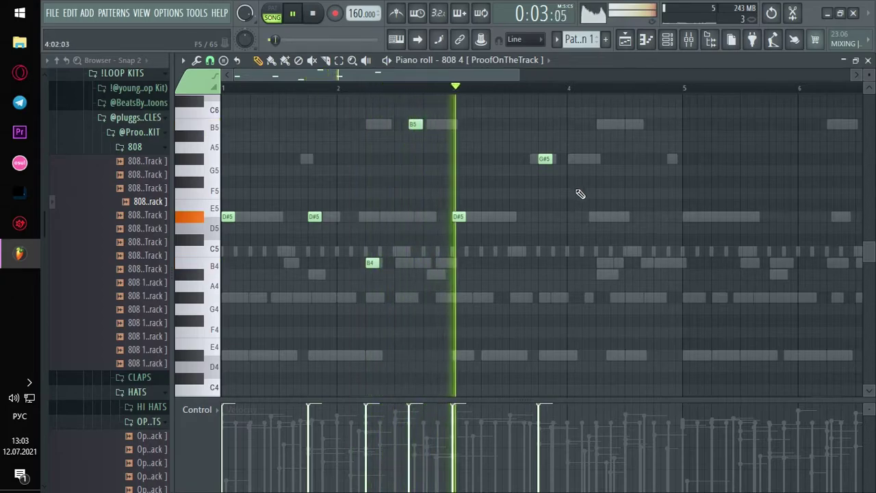
Add a G#4 note on the second beat of bar 4 in the 808 line
{"action": "scroll", "coordinate": [580, 194], "scroll_direction": "down", "scroll_amount": 6}
{"action": "left_click", "coordinate": [599, 264]}
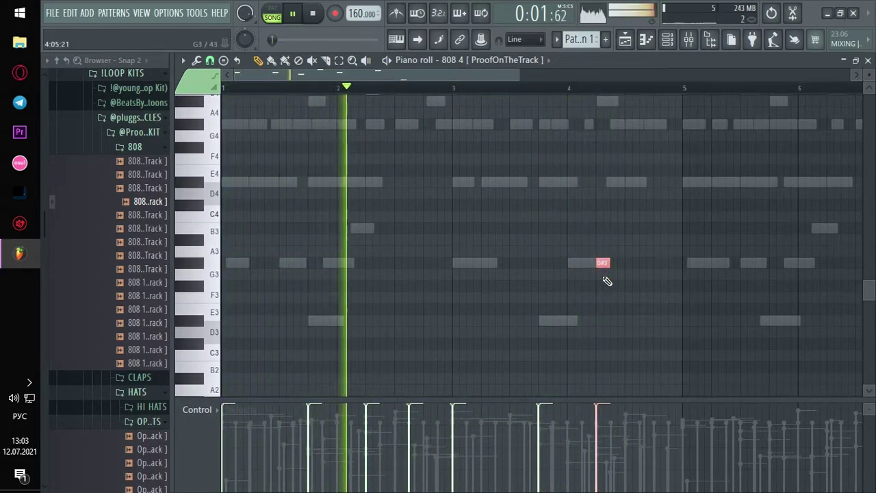
{"action": "key", "text": "ctrl+Up"}
{"action": "scroll", "coordinate": [607, 280], "scroll_direction": "up", "scroll_amount": 5}
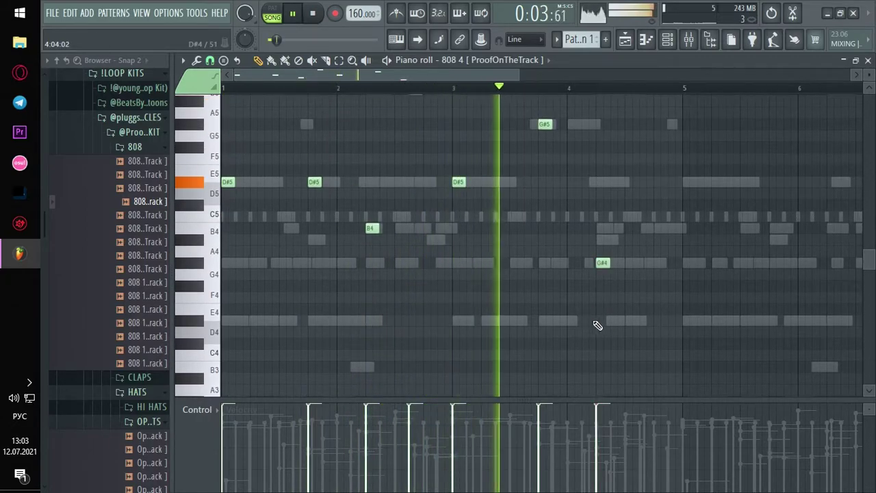
Add a B4 note in the second half of bar 4 and close the 808 4 piano roll
{"action": "left_click", "coordinate": [639, 183]}
{"action": "left_click_drag", "start_coordinate": [639, 183], "coordinate": [637, 229]}
{"action": "key", "text": "space"}
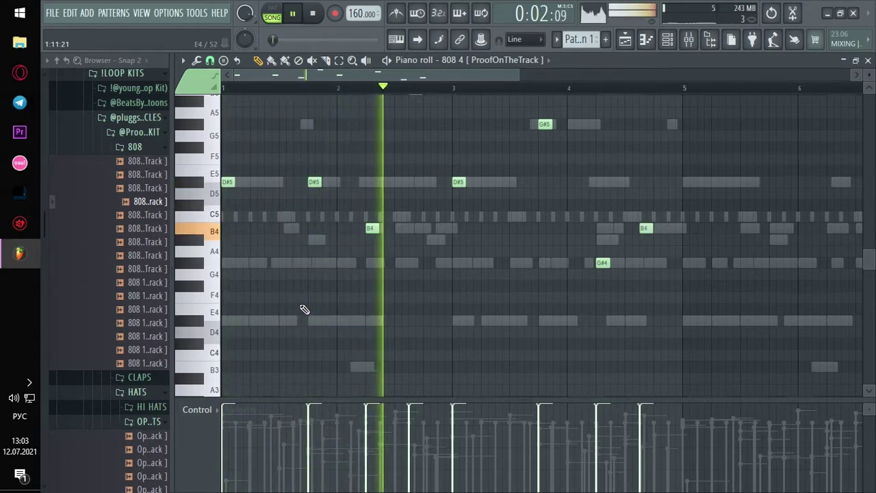
{"action": "scroll", "coordinate": [305, 309], "scroll_direction": "up", "scroll_amount": 2}
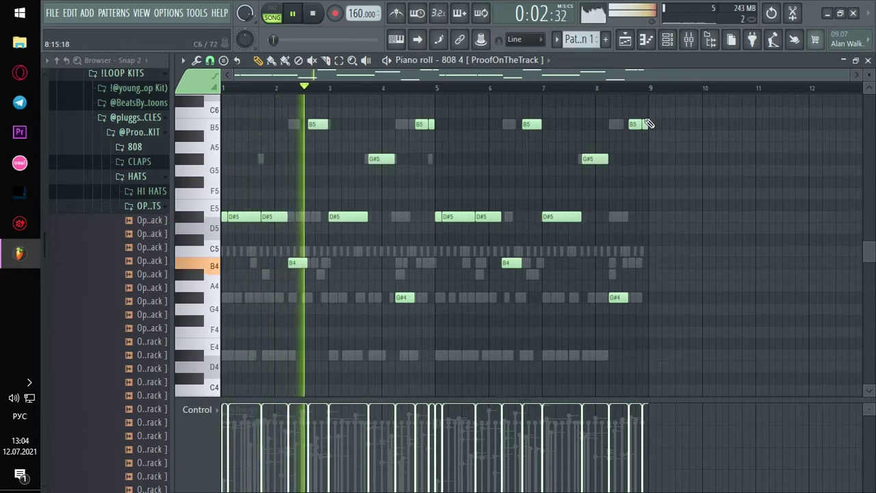
{"action": "left_click", "coordinate": [867, 60]}
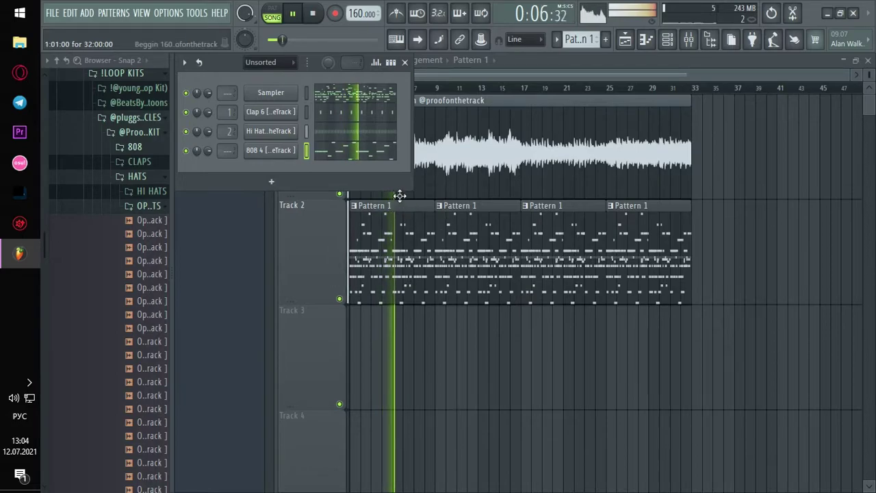
Reopen the 808 4 channel's piano roll and browse the kit's open hats samples
{"action": "left_click", "coordinate": [381, 162]}
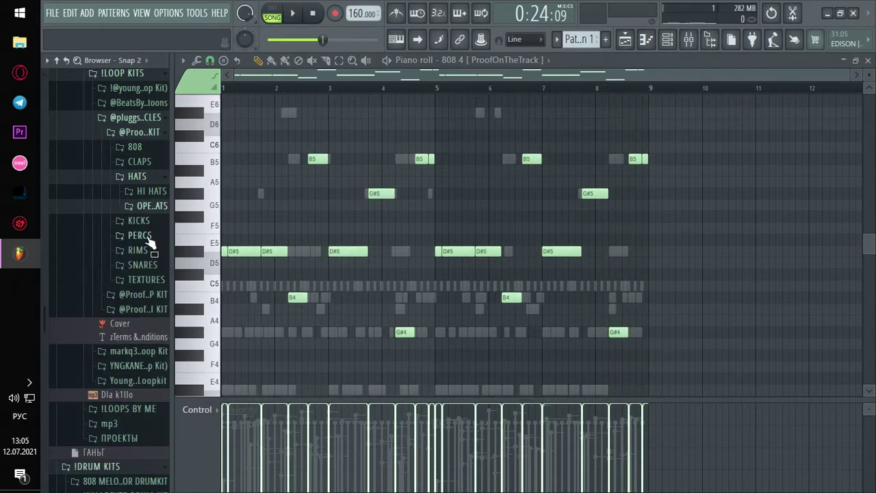
{"action": "scroll", "coordinate": [146, 242], "scroll_direction": "down", "scroll_amount": 5}
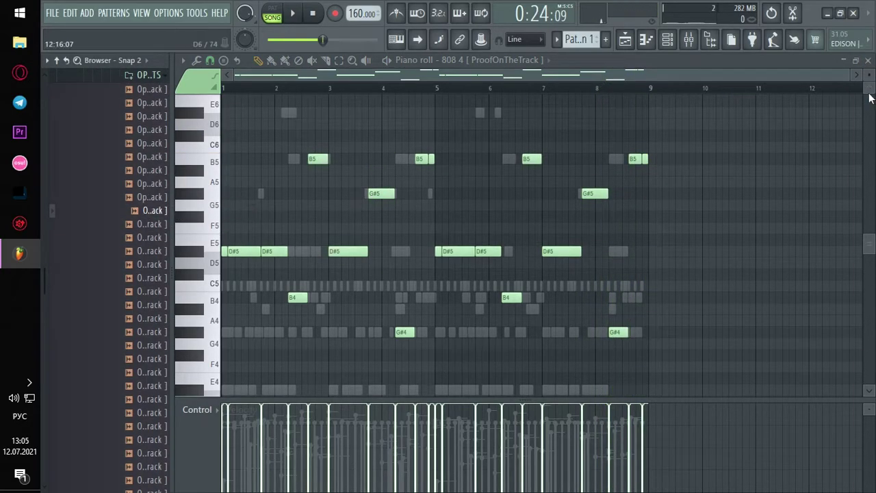